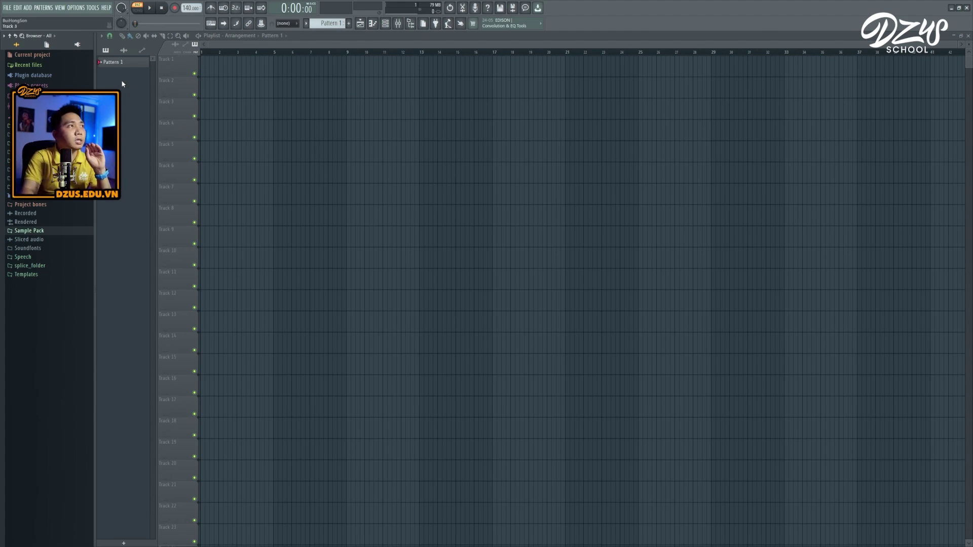
Open the MIDI settings and disable the SE49 input device, leaving it selected in the input list.
click(76, 8)
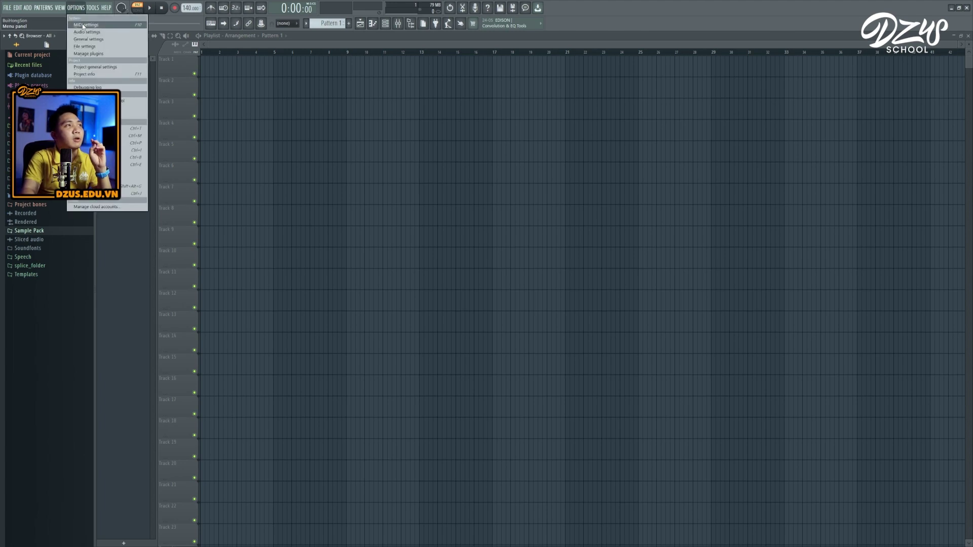
click(85, 25)
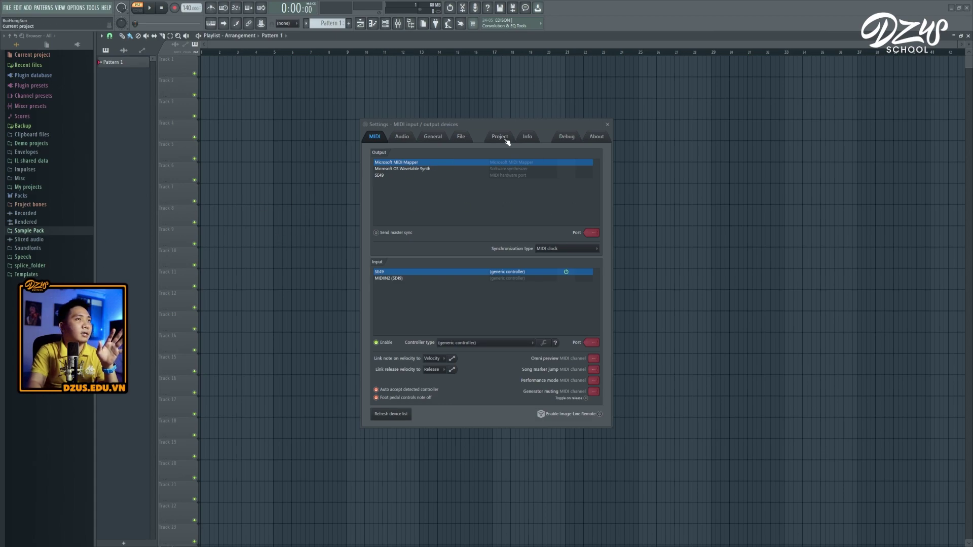
drag(492, 123, 479, 89)
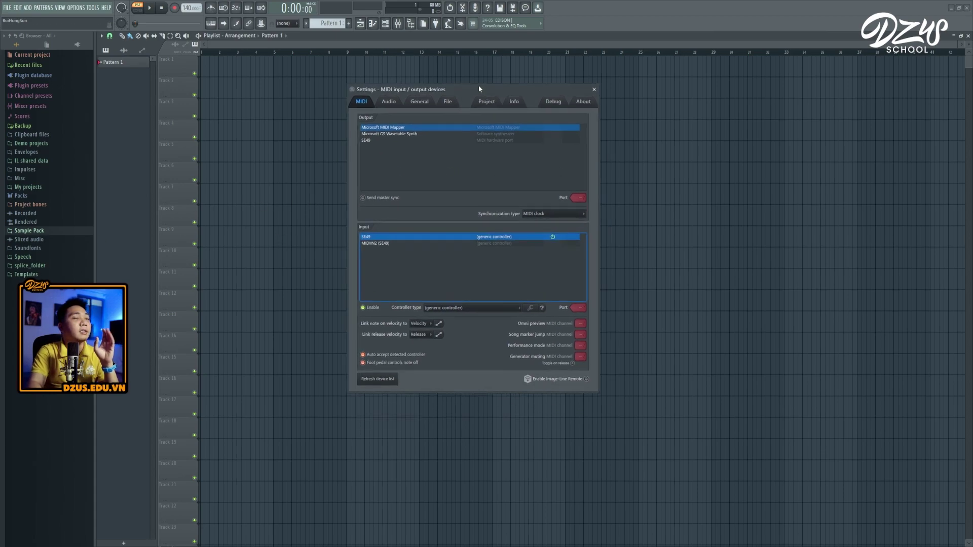
click(377, 238)
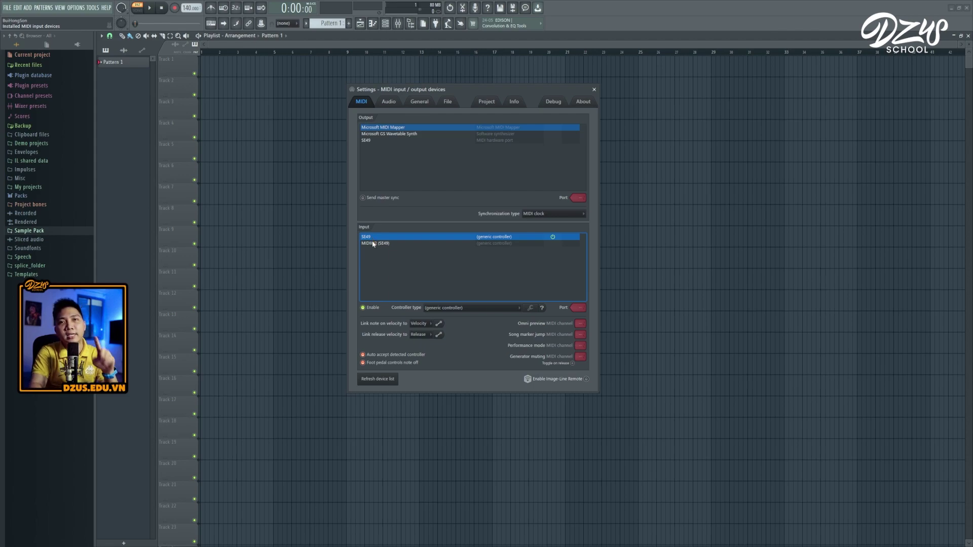
click(363, 308)
click(428, 244)
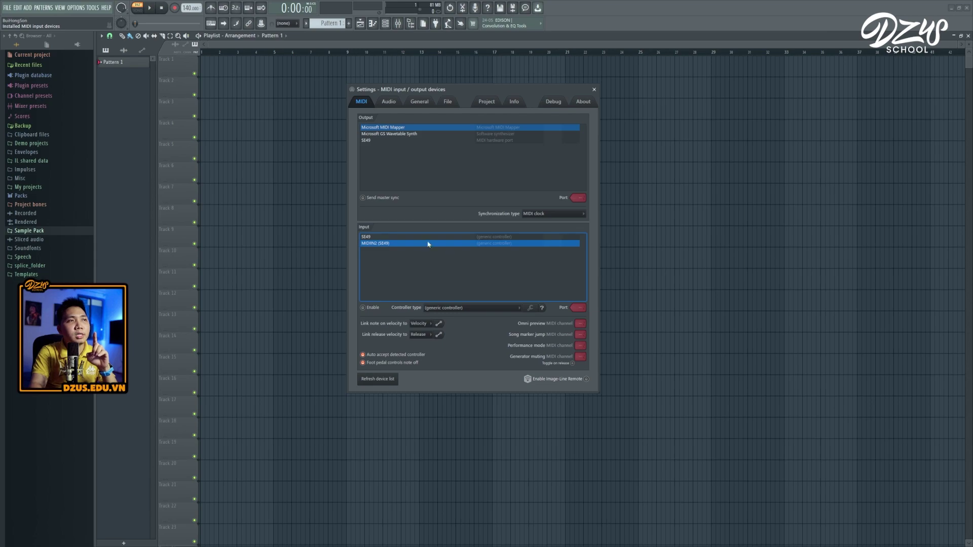
click(399, 237)
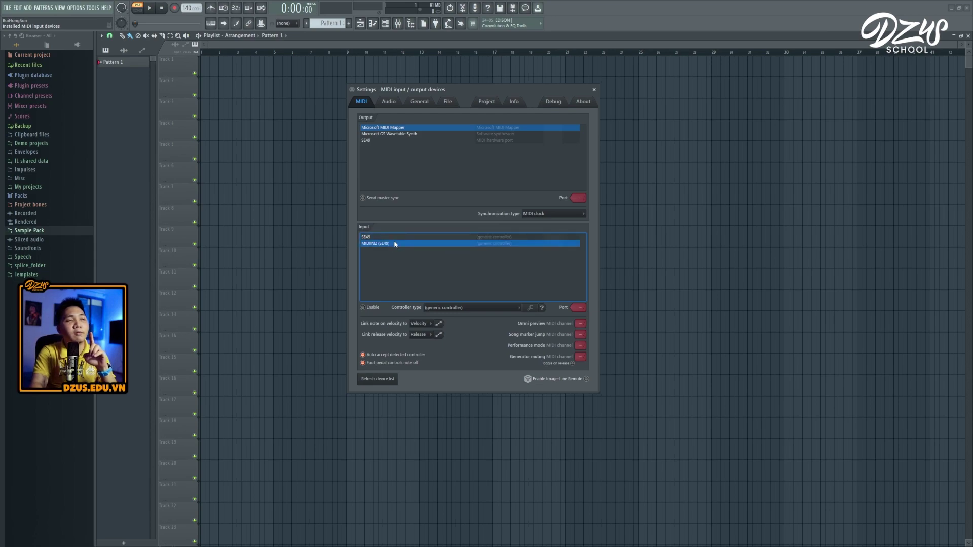
click(389, 243)
click(397, 238)
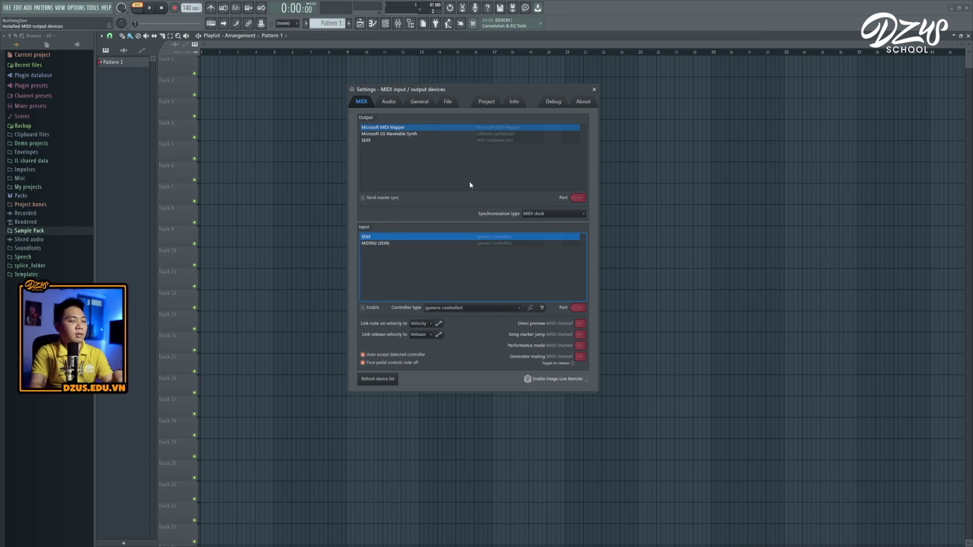
Write "TÊN THIẾT BỊ CỦA BẠN + DRIVERS" in the project info comments and close the settings.
key(F11)
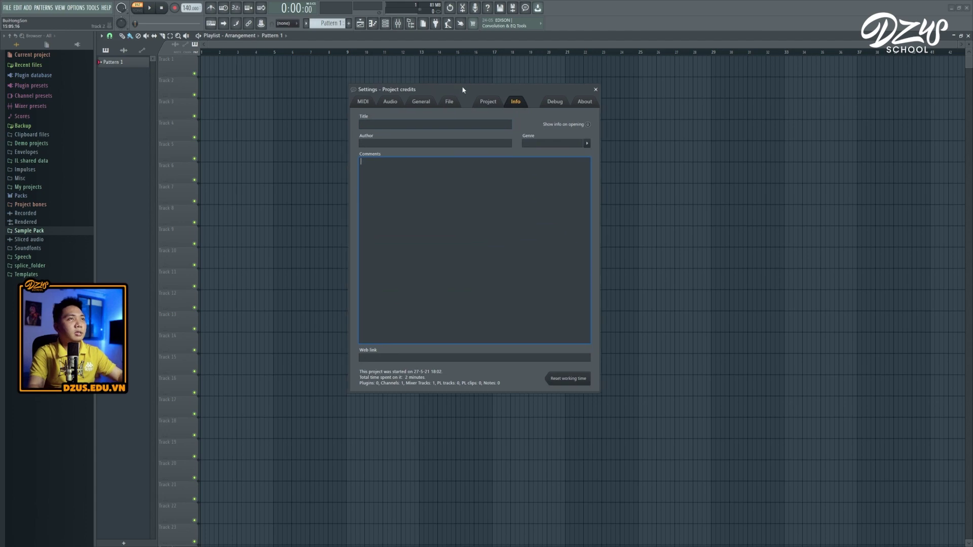
drag(459, 90, 638, 80)
text(TEN THIE)
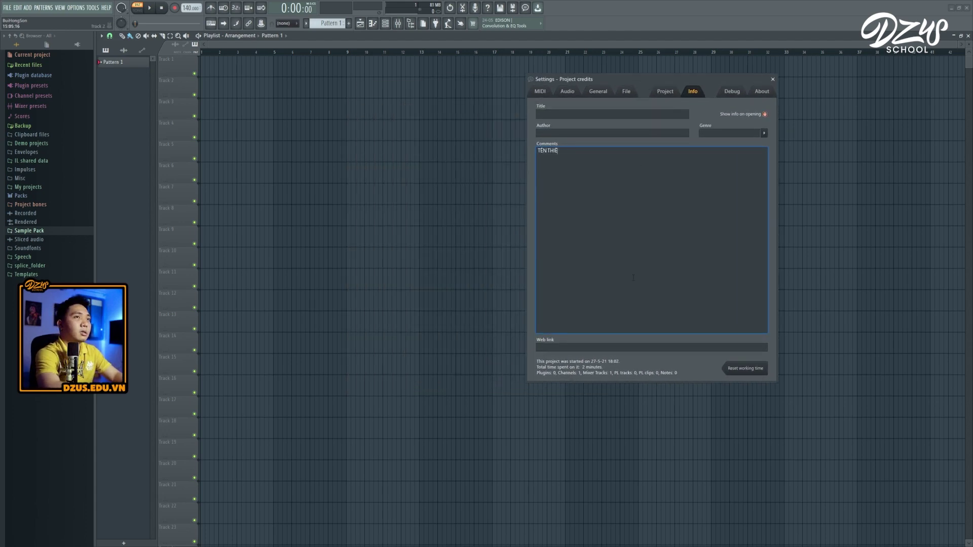
key(BackSpace)
key(BackSpace)
key(BackSpace)
text(HIẾ)
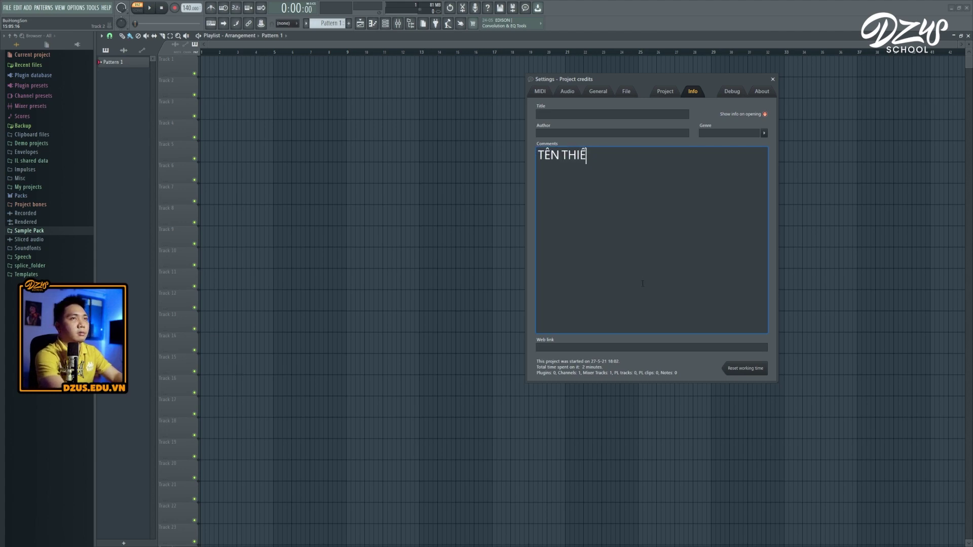
text(T BỊ CỦA BAN +)
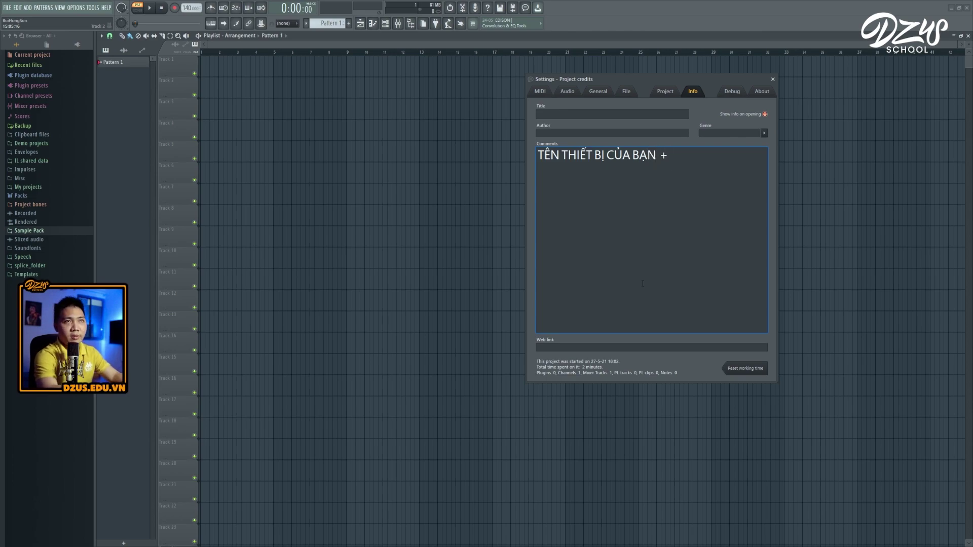
text( DRIVERS)
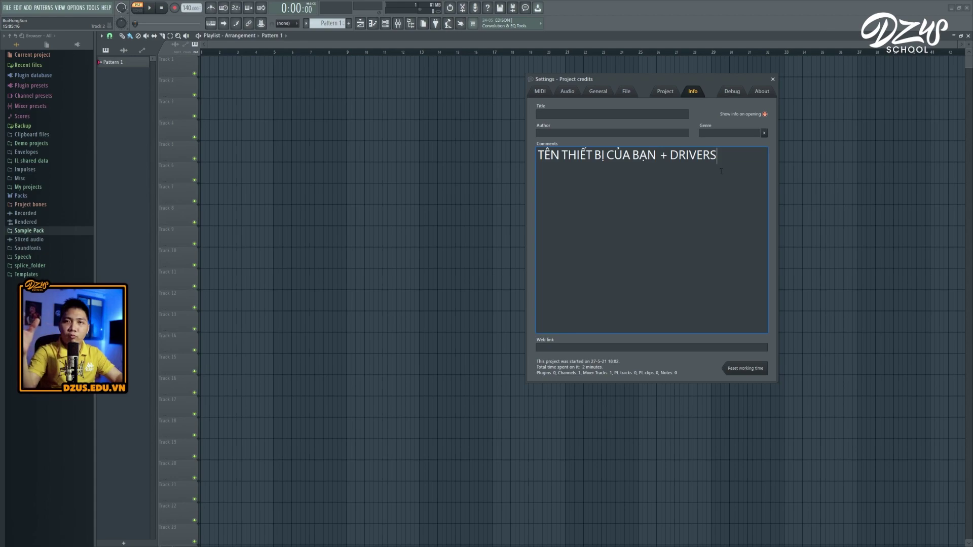
drag(657, 158, 537, 157)
click(673, 170)
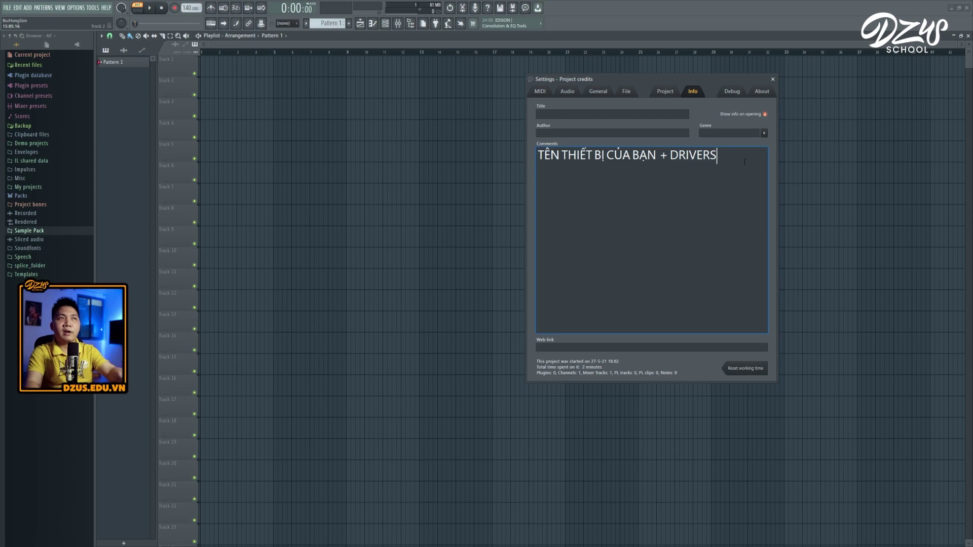
click(541, 92)
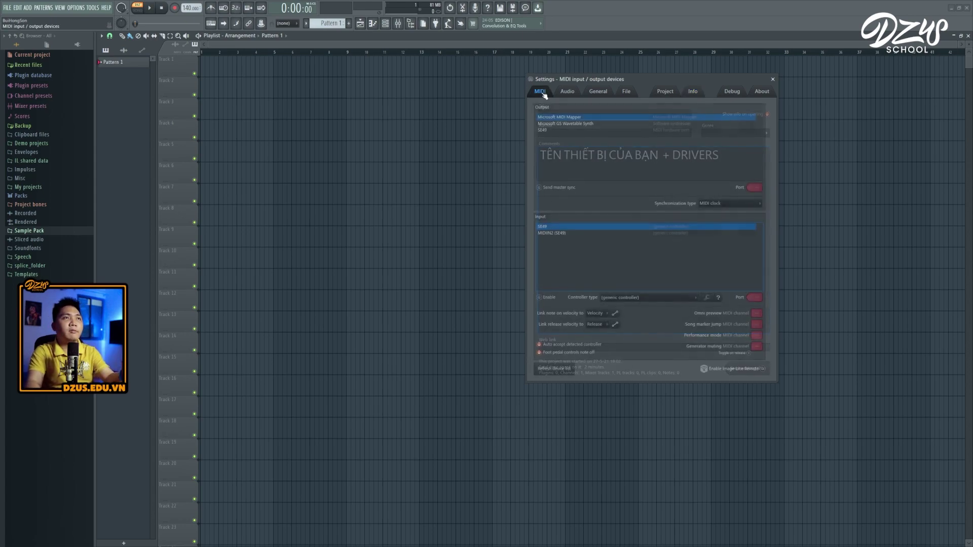
click(773, 80)
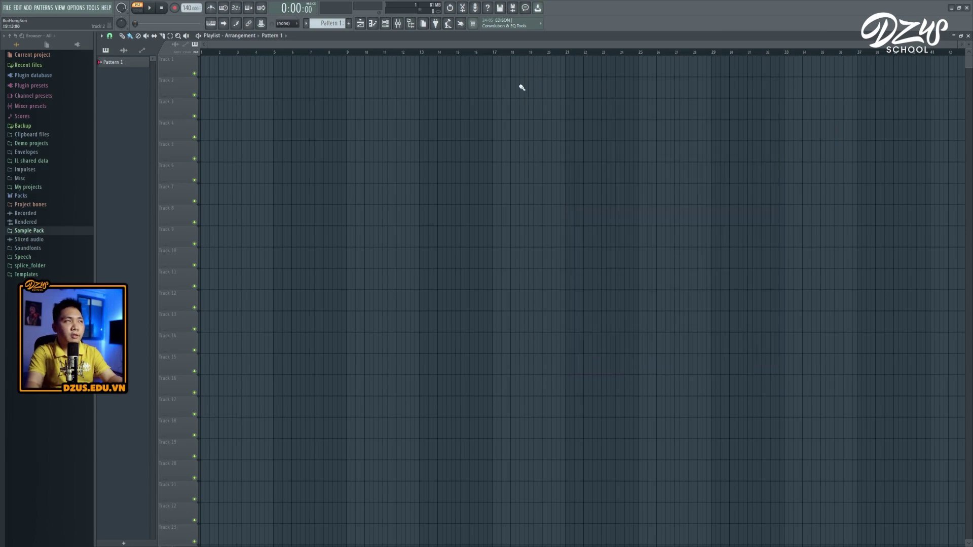
Enable SE49 as a generic controller input in the MIDI settings, and close the settings window.
click(92, 7)
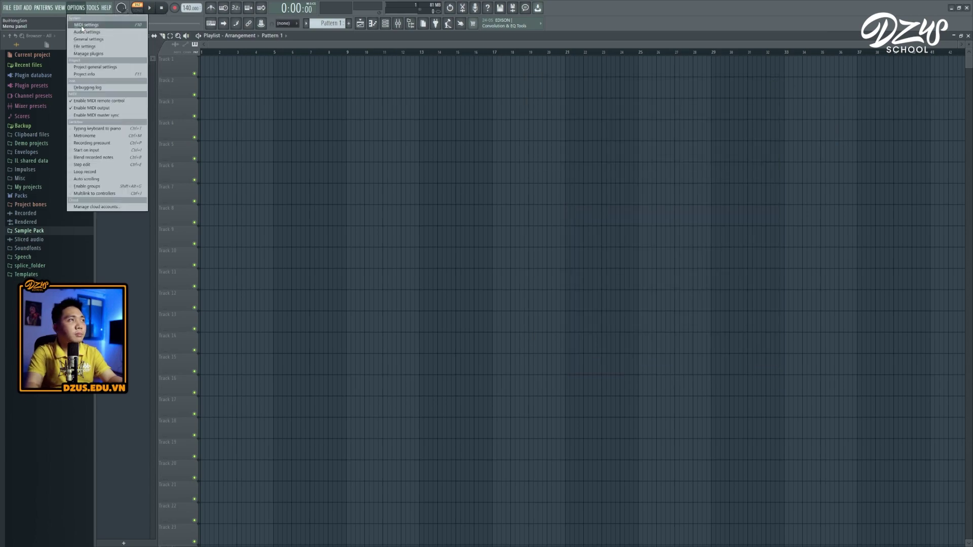
click(87, 29)
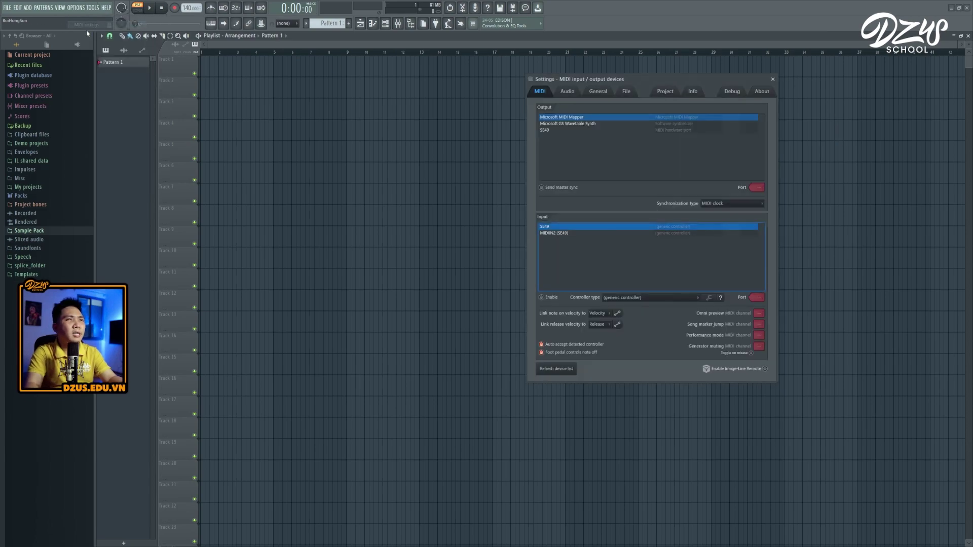
click(557, 233)
click(570, 227)
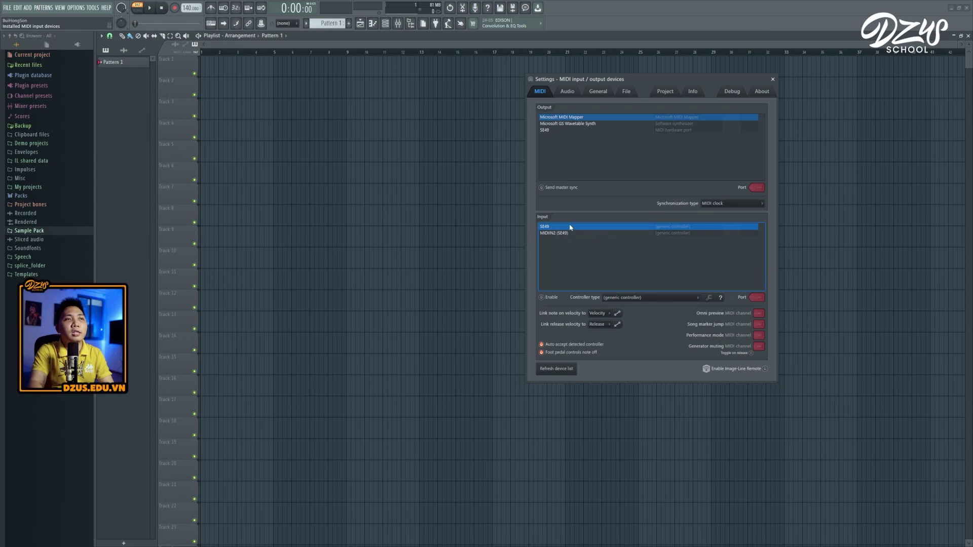
click(582, 233)
click(547, 227)
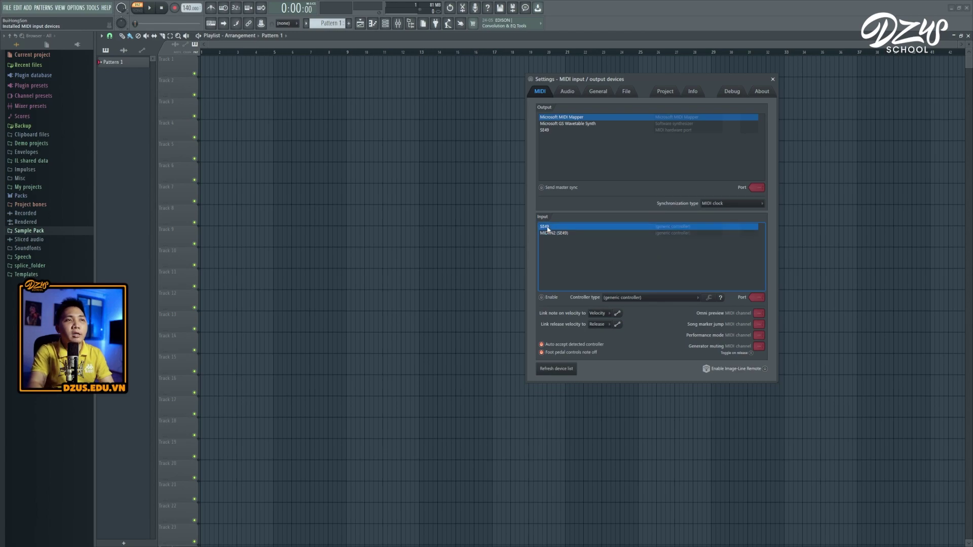
click(554, 300)
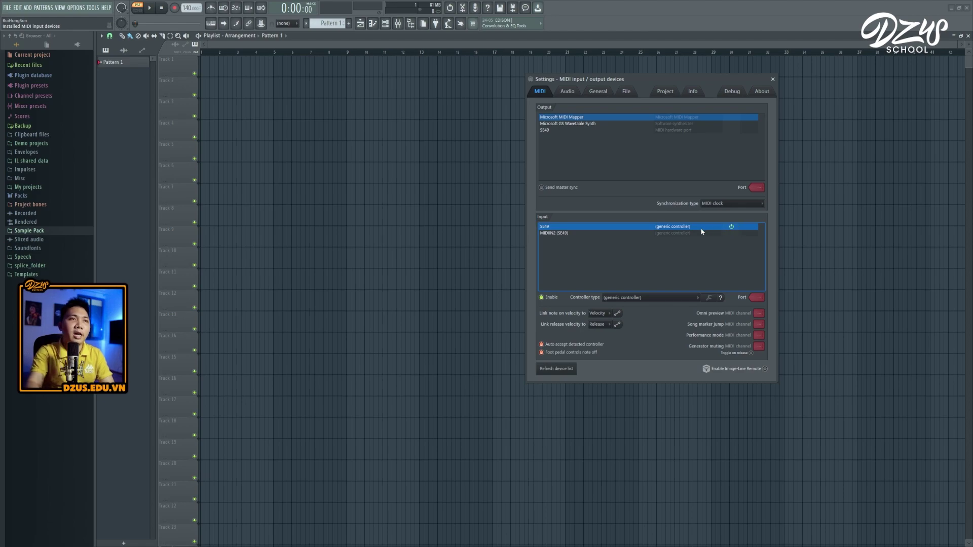
click(773, 80)
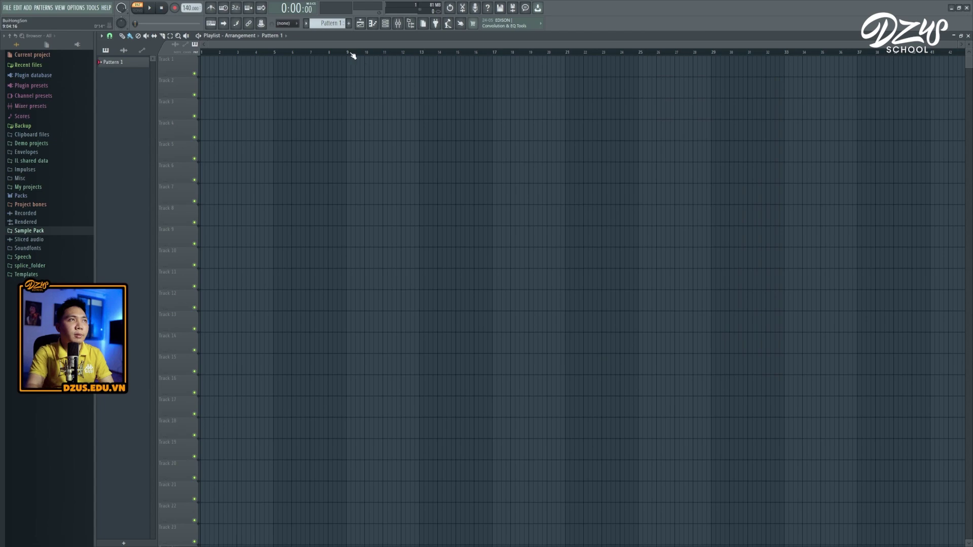
Show the channel rack in the middle of the workspace and add a Kontakt instrument channel.
click(386, 23)
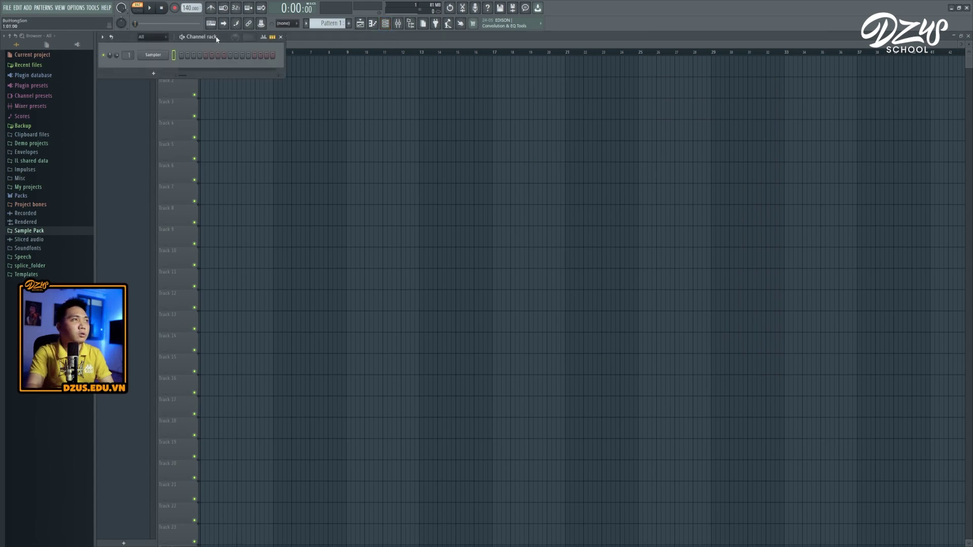
drag(223, 37, 689, 140)
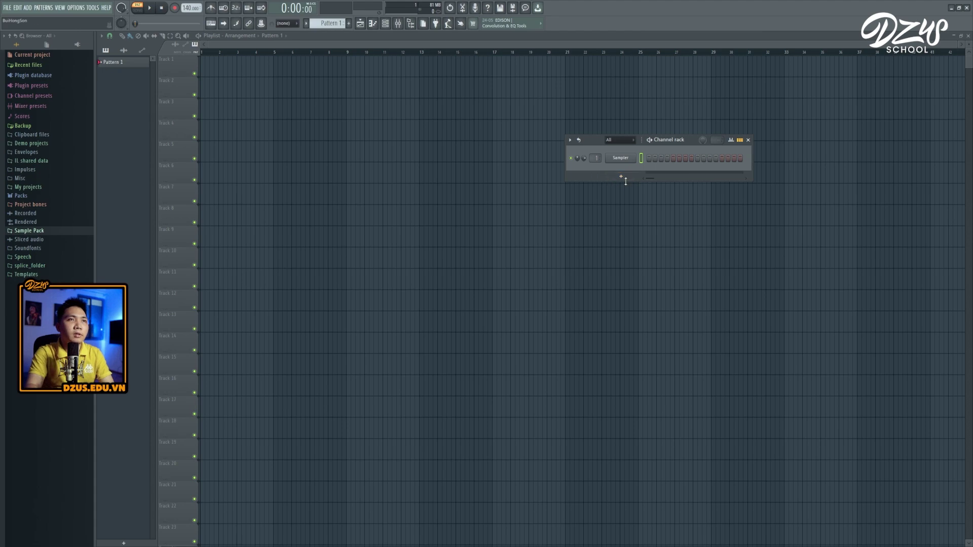
click(621, 177)
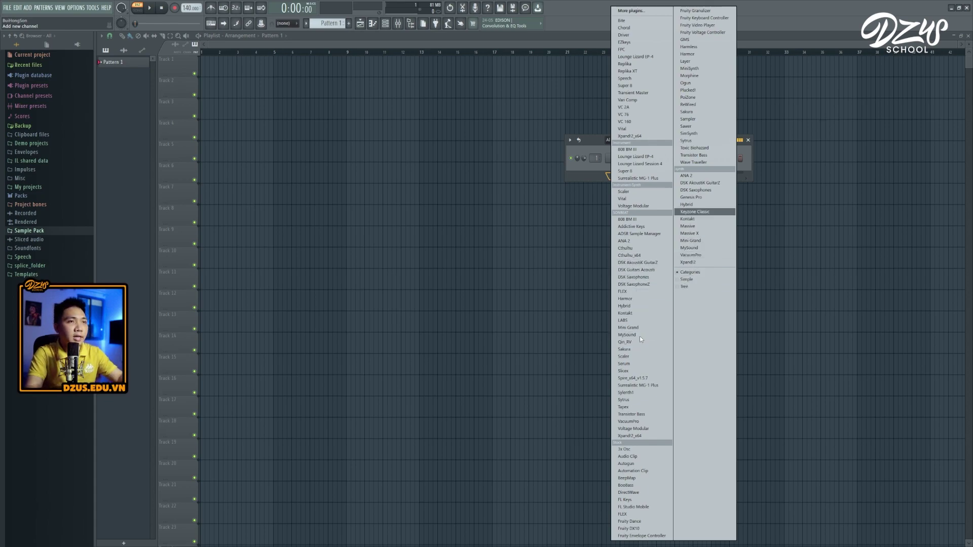
click(634, 313)
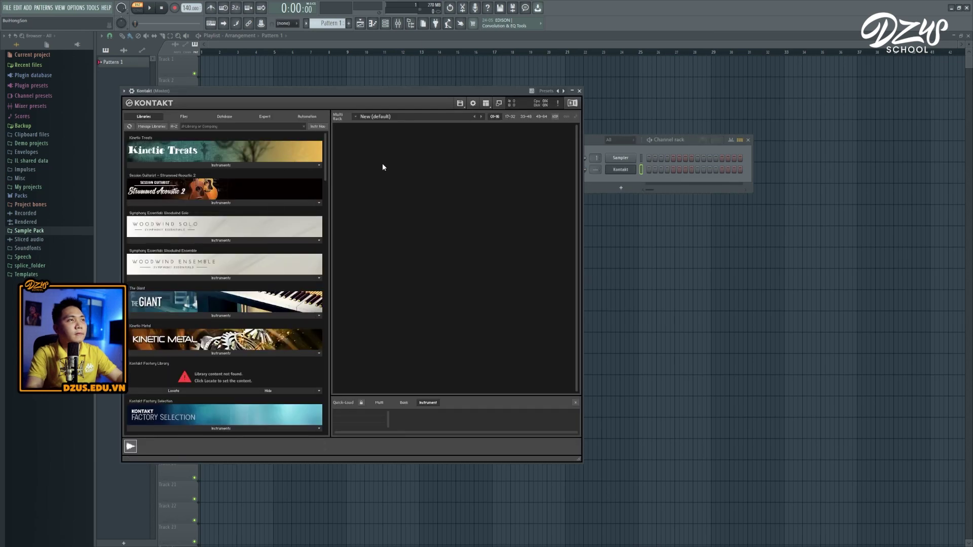
Load the Electric Sunburst Deluxe (Melody) instrument from the Session Guitarist library into Kontakt.
drag(324, 148, 311, 287)
scroll(311, 286, down, 10)
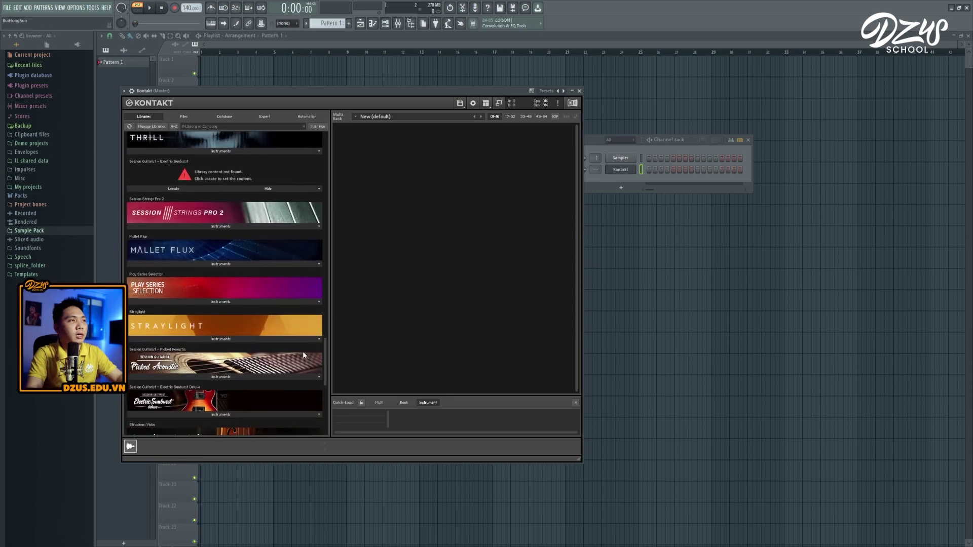
click(212, 358)
scroll(192, 306, down, 2)
double_click(191, 310)
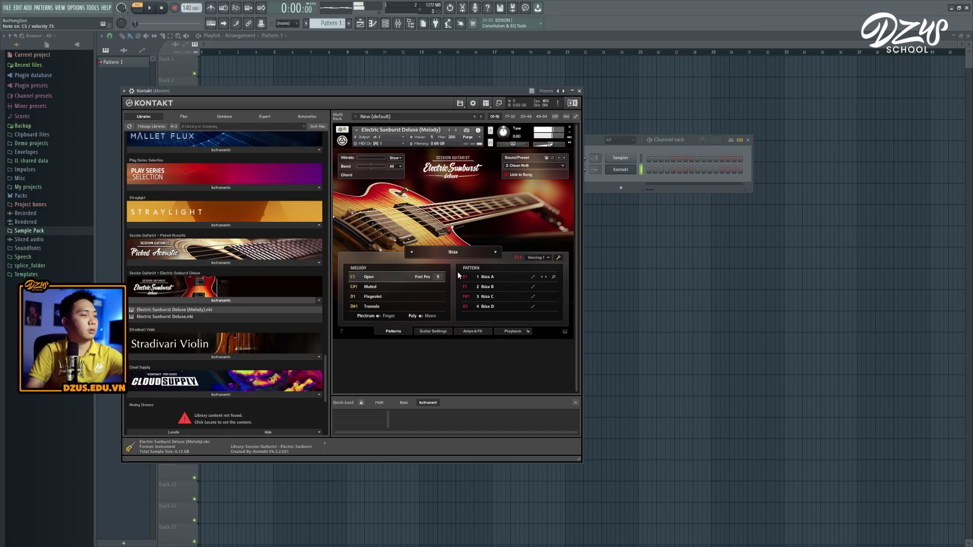
Set the audio device to FL Studio ASIO and close the settings.
click(82, 7)
click(88, 39)
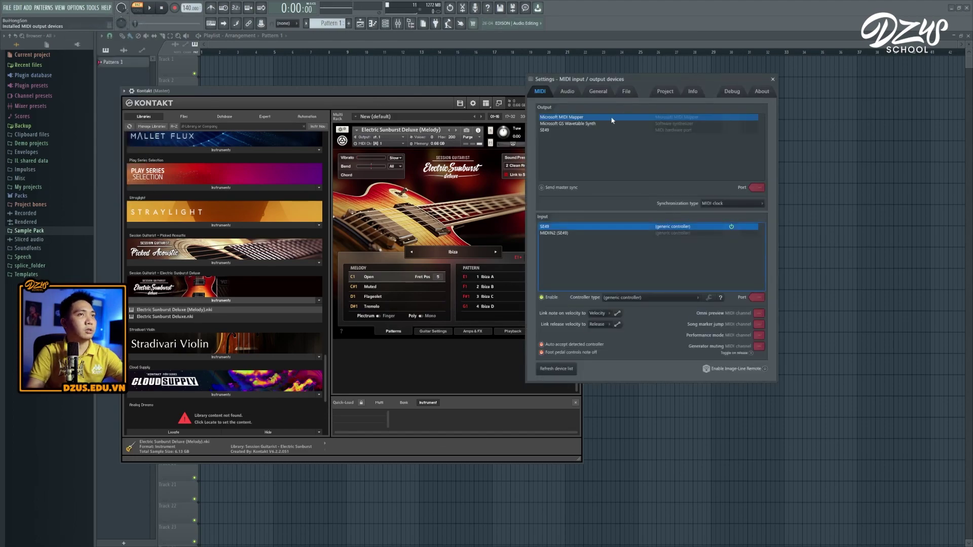
click(567, 91)
click(642, 120)
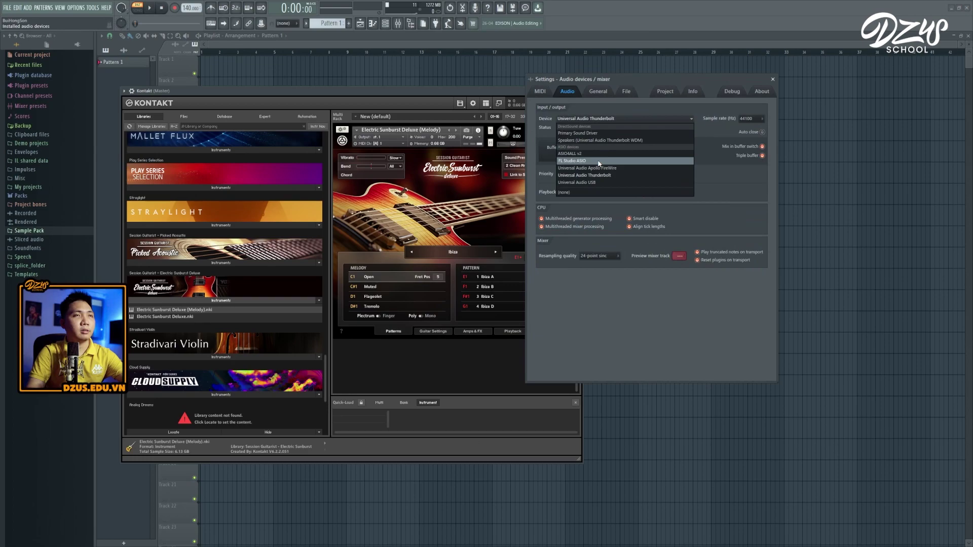
click(644, 164)
click(773, 79)
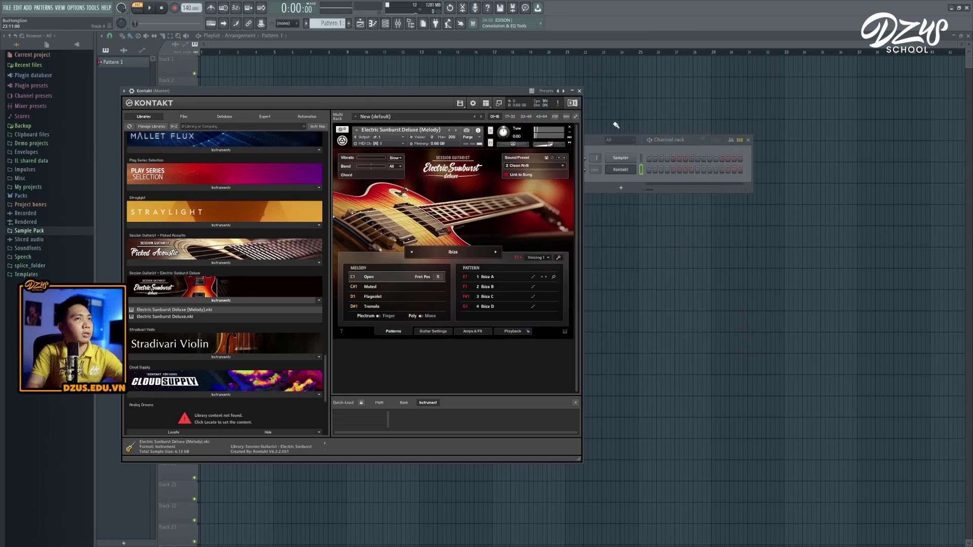
Move the channel rack slightly clear of Kontakt and open the Kontakt channel's piano roll.
drag(693, 144, 698, 135)
right_click(631, 161)
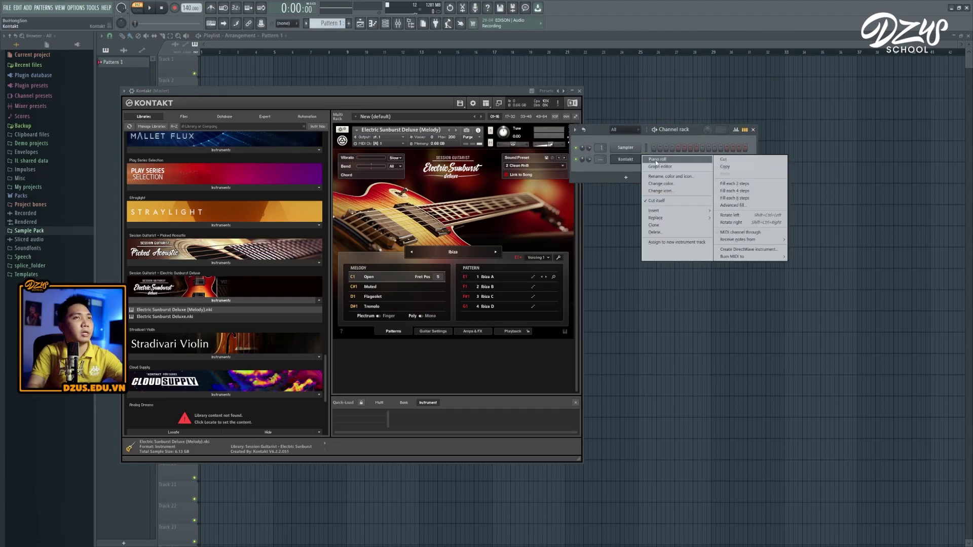
click(664, 161)
Test the Kontakt guitar by playing C5 repeatedly, followed by several other notes, without recording.
key(z)
key(z)
key(z)
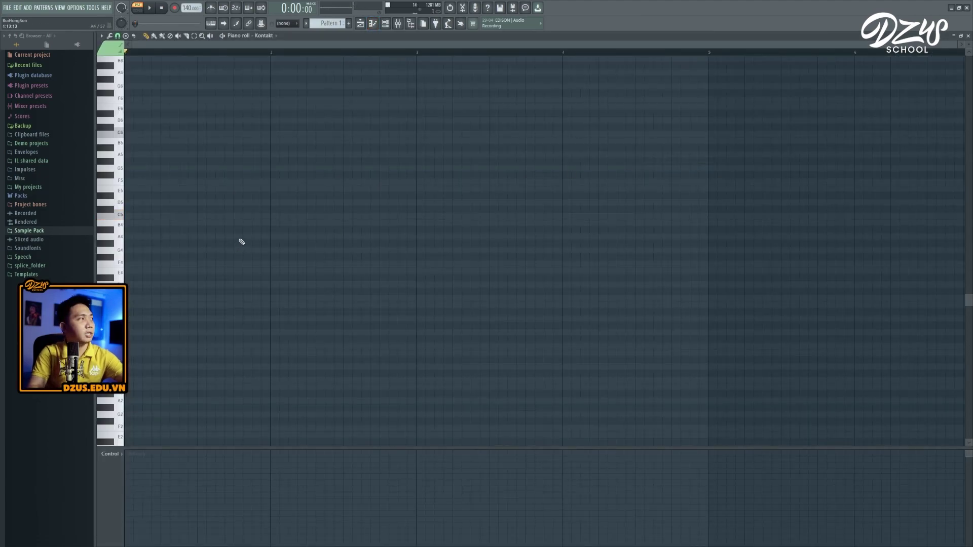
key(z)
key(z)
key(z)
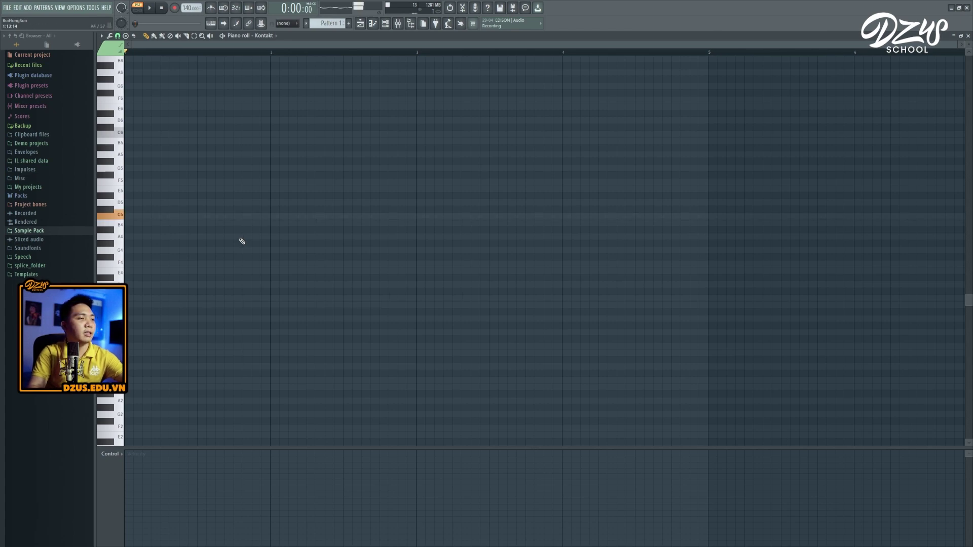
key(z)
key(z)
key(c)
key(b)
key(z)
key(c)
key(b)
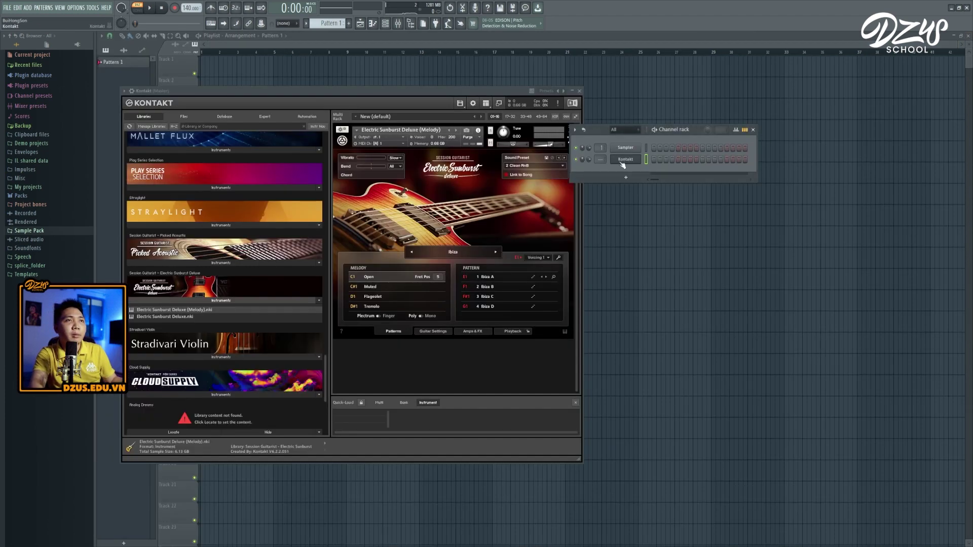
Open the Kontakt channel's piano roll from the channel rack.
right_click(631, 162)
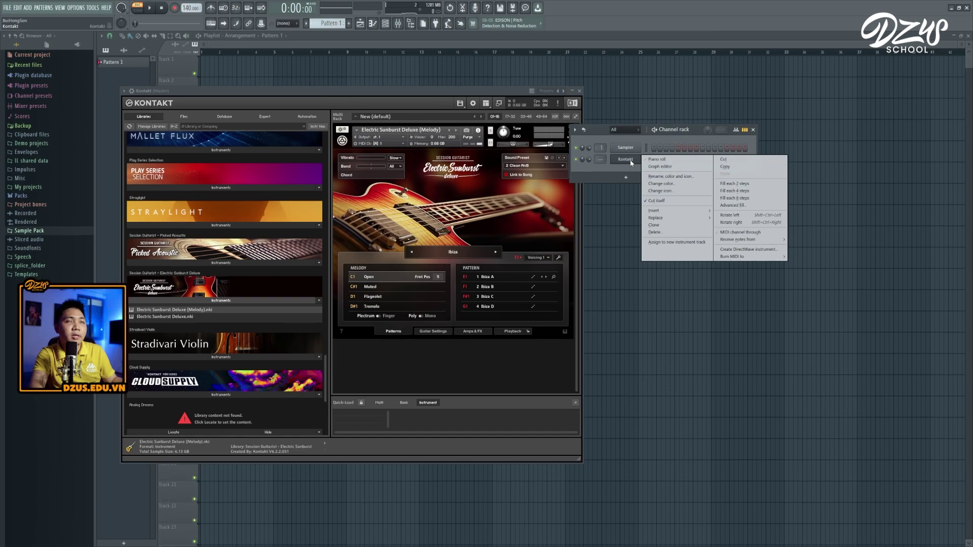
click(613, 169)
right_click(631, 163)
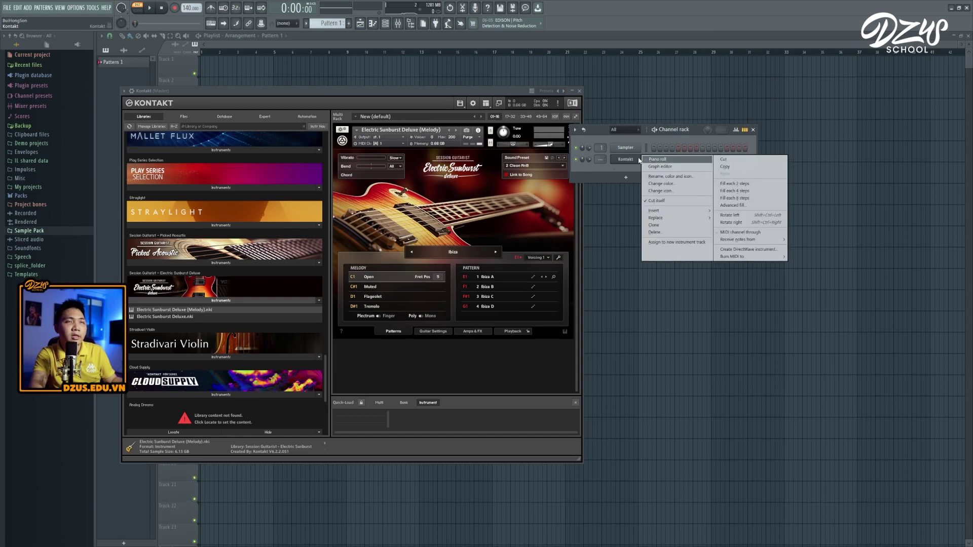
click(669, 160)
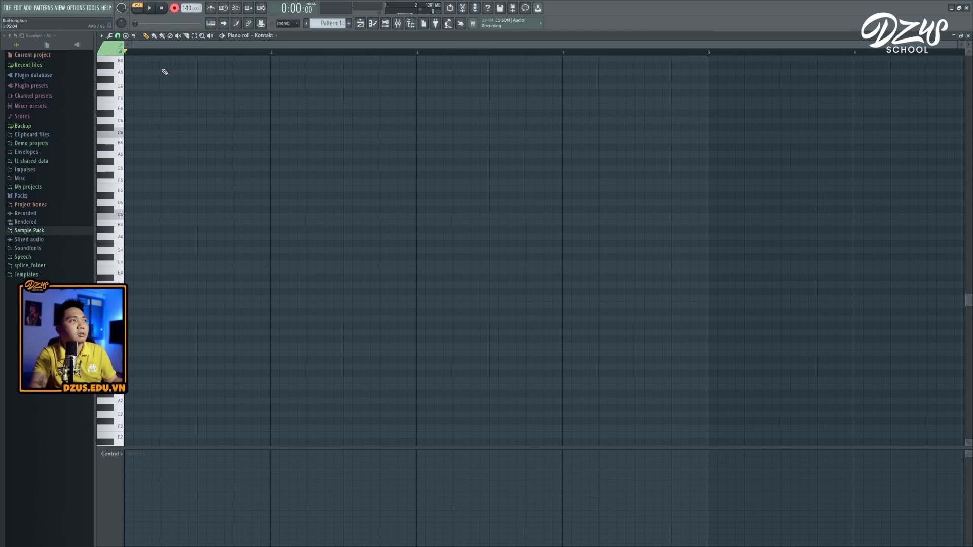
Set the recording filter so that only notes are captured, with automation, audio and clips left out.
right_click(175, 8)
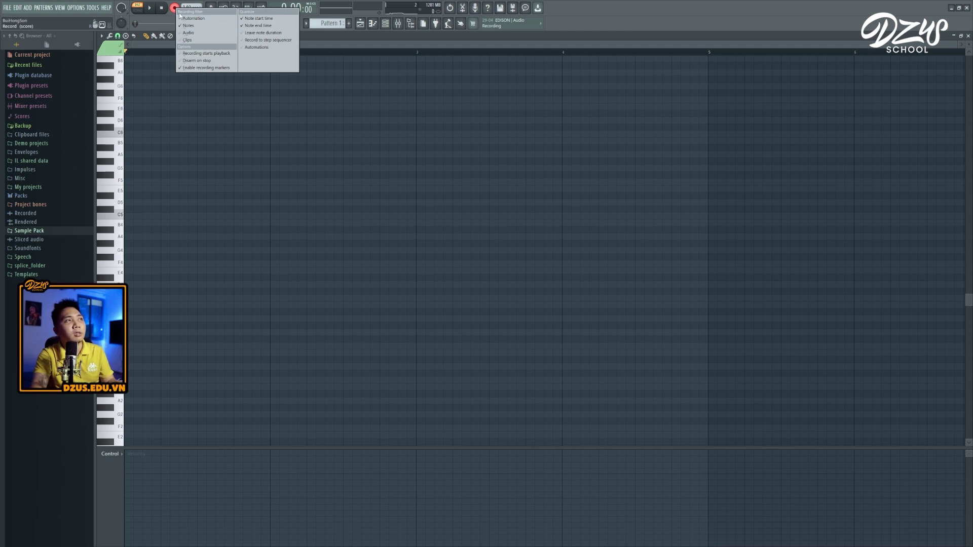
click(198, 32)
click(193, 40)
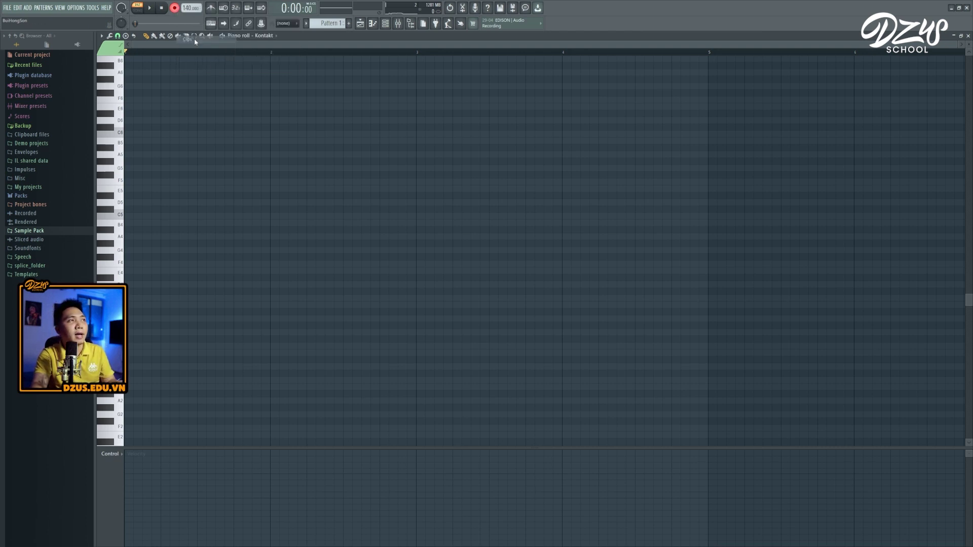
right_click(177, 8)
click(195, 41)
right_click(175, 8)
click(187, 32)
right_click(176, 9)
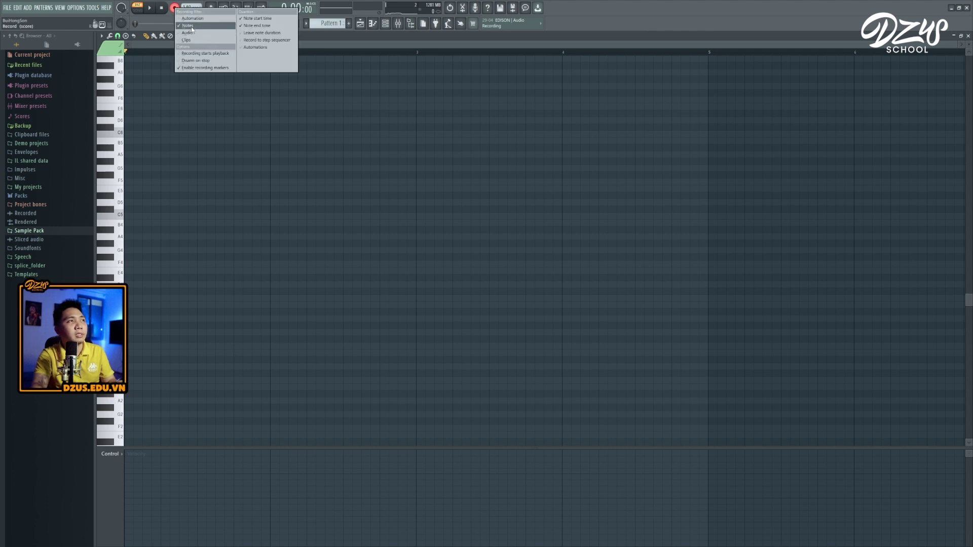
click(466, 135)
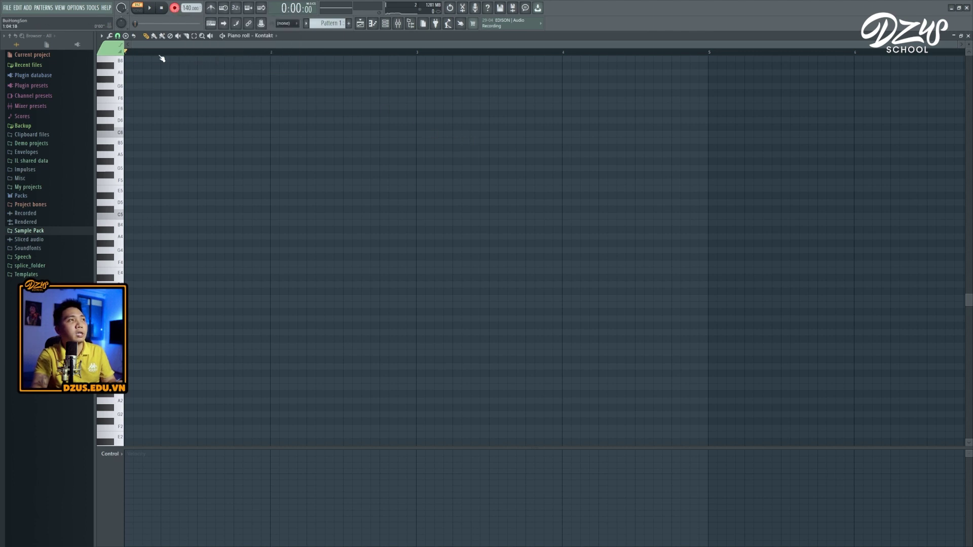
Record a roughly four-bar guitar part of bass notes and chords at 110 BPM, with the recording countdown enabled.
click(236, 8)
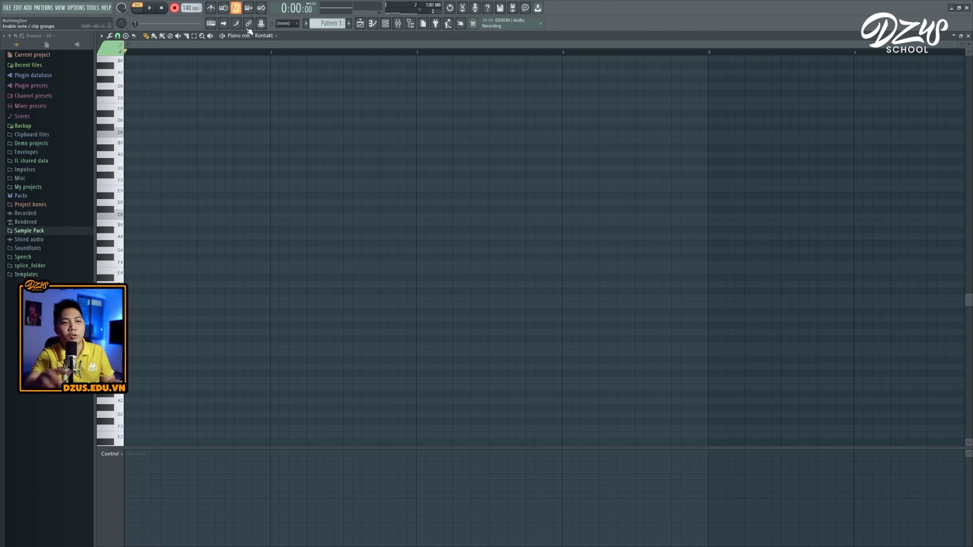
drag(187, 8, 188, 11)
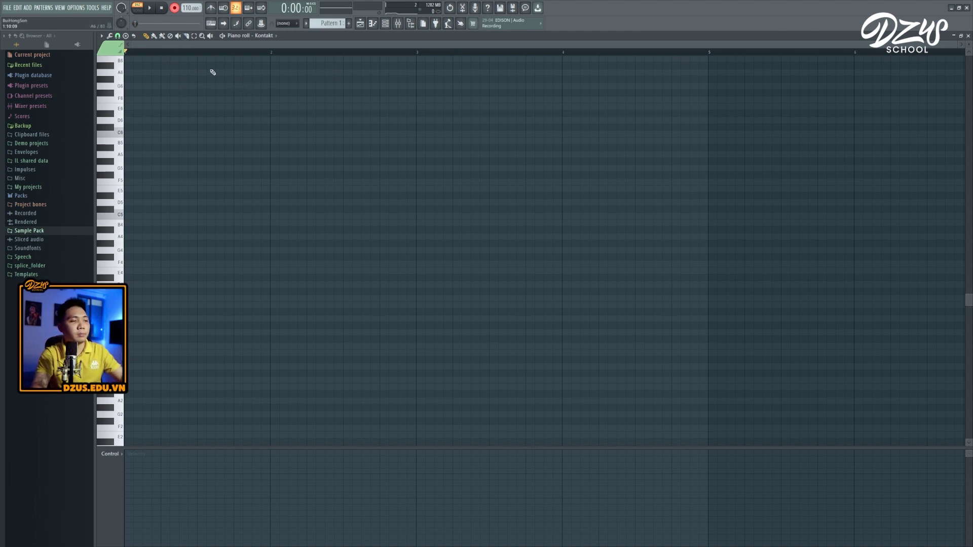
click(151, 8)
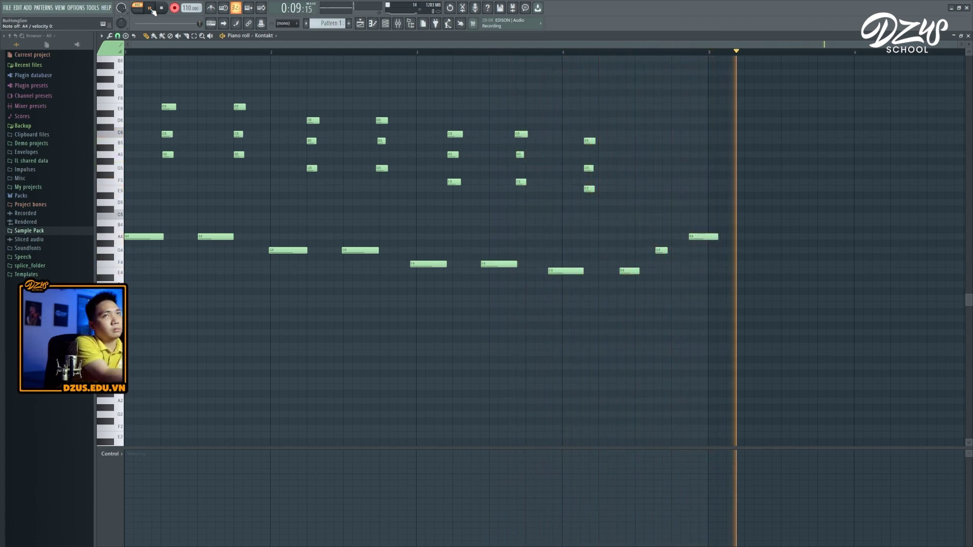
click(152, 9)
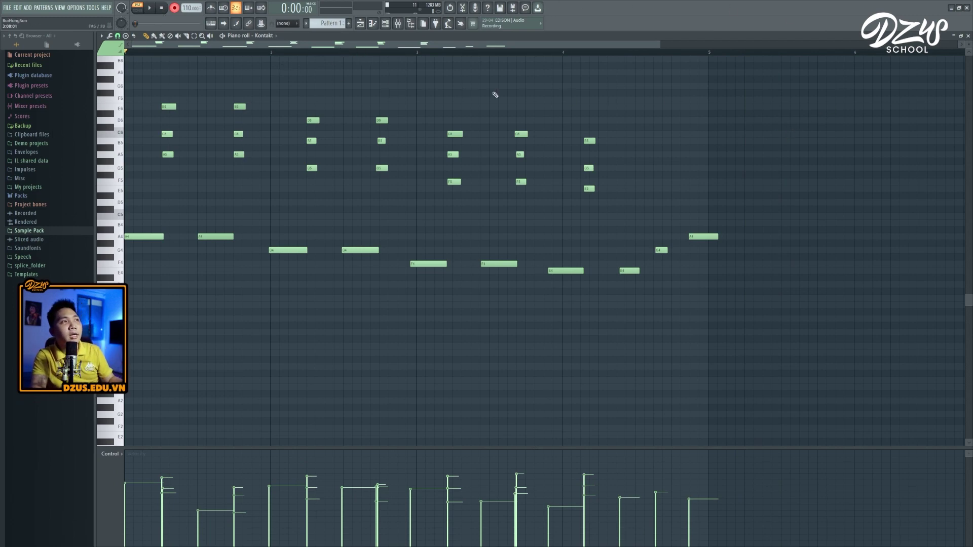
Play back the recorded guitar part and set the project tempo to 125 BPM.
scroll(670, 52, down, 1)
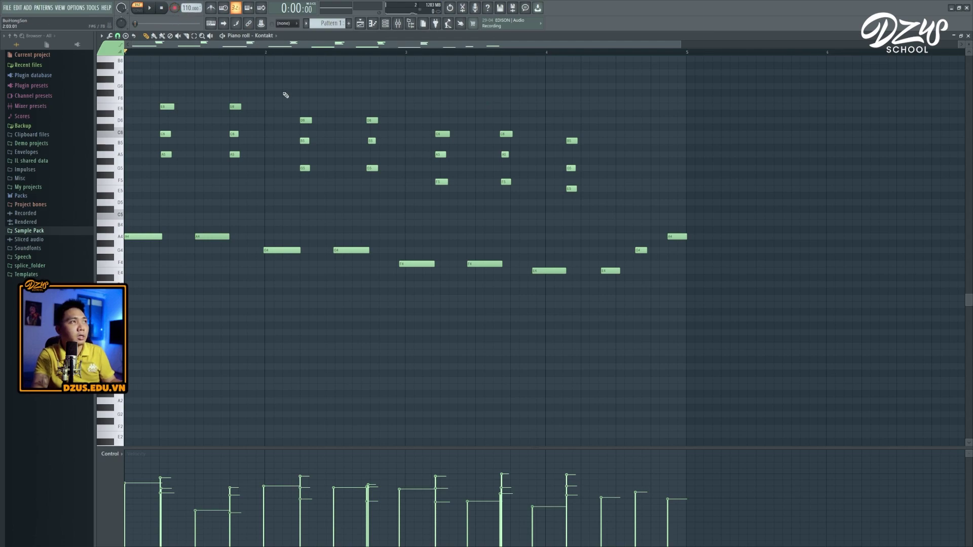
drag(680, 46, 684, 46)
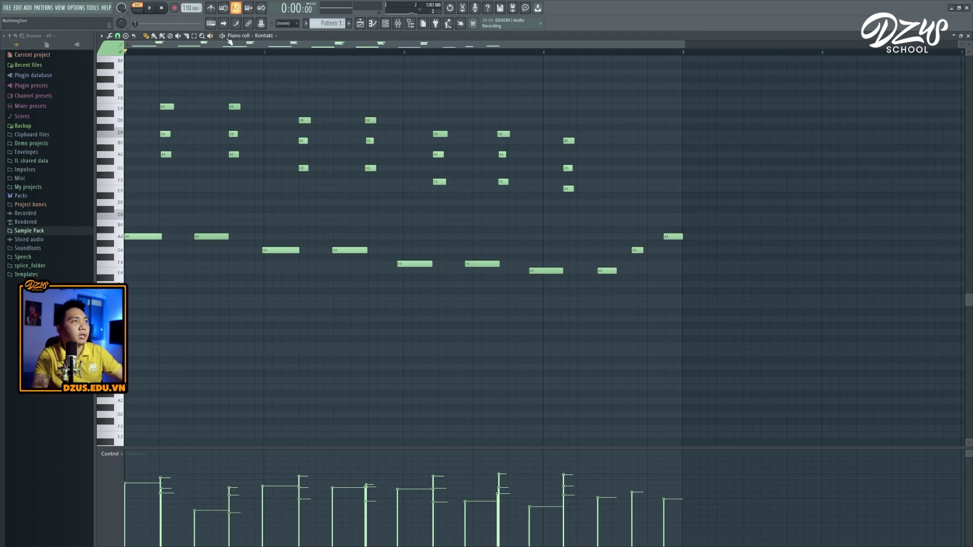
key(space)
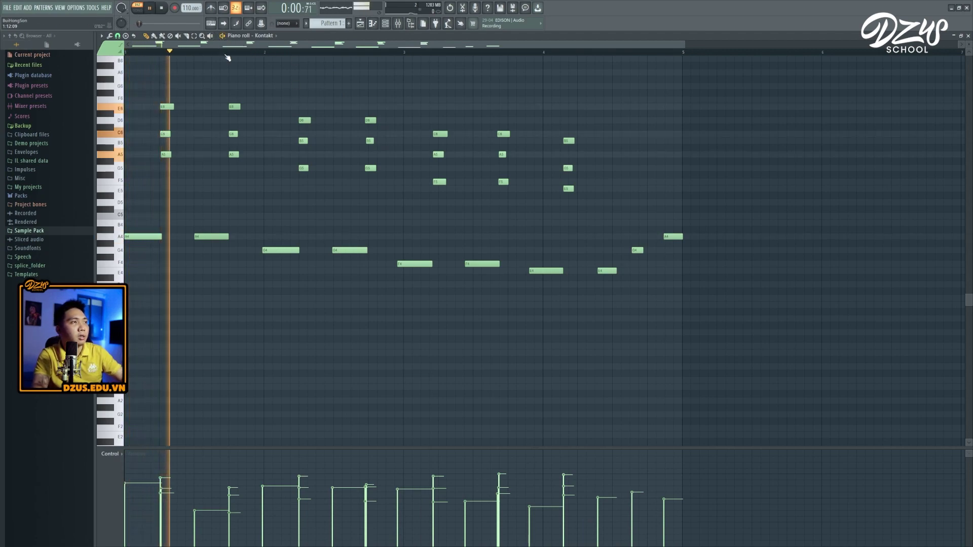
key(space)
drag(190, 8, 191, 5)
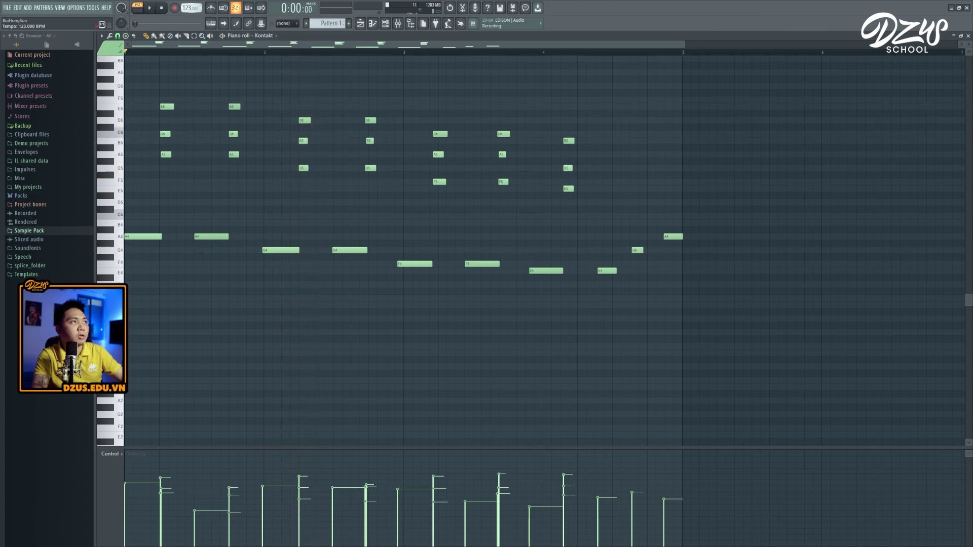
key(space)
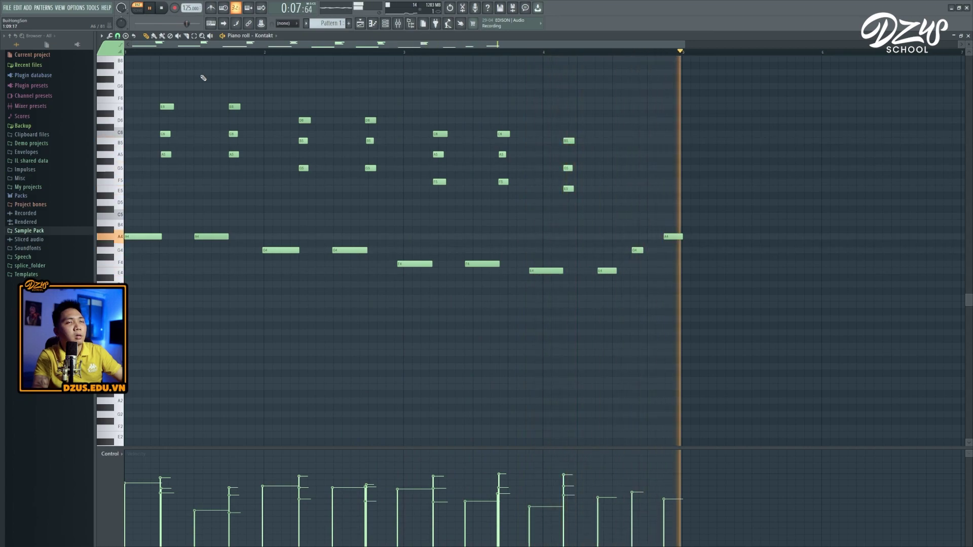
key(space)
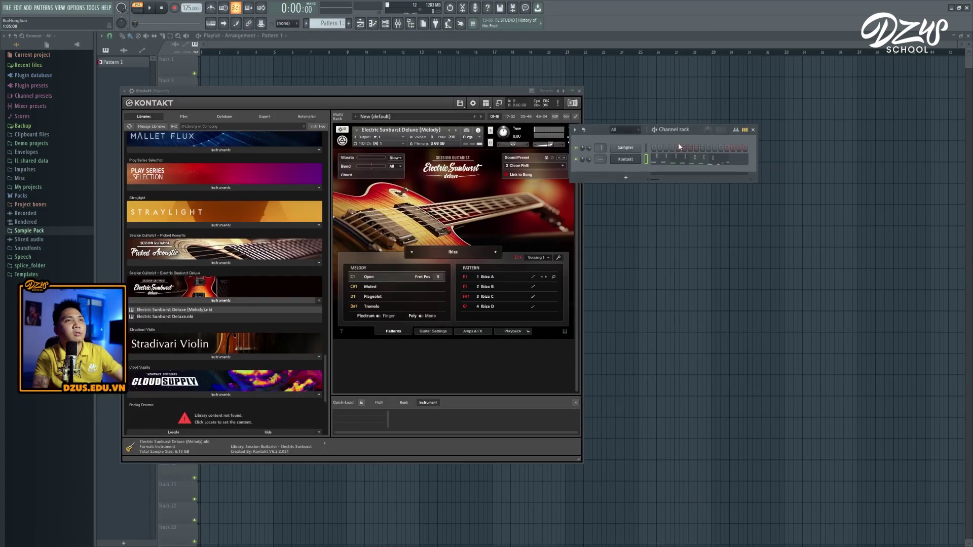
Place Pattern 1 four times in a row on Track 1 starting at bar 9, and play it from there.
click(619, 113)
drag(364, 92, 419, 68)
click(430, 66)
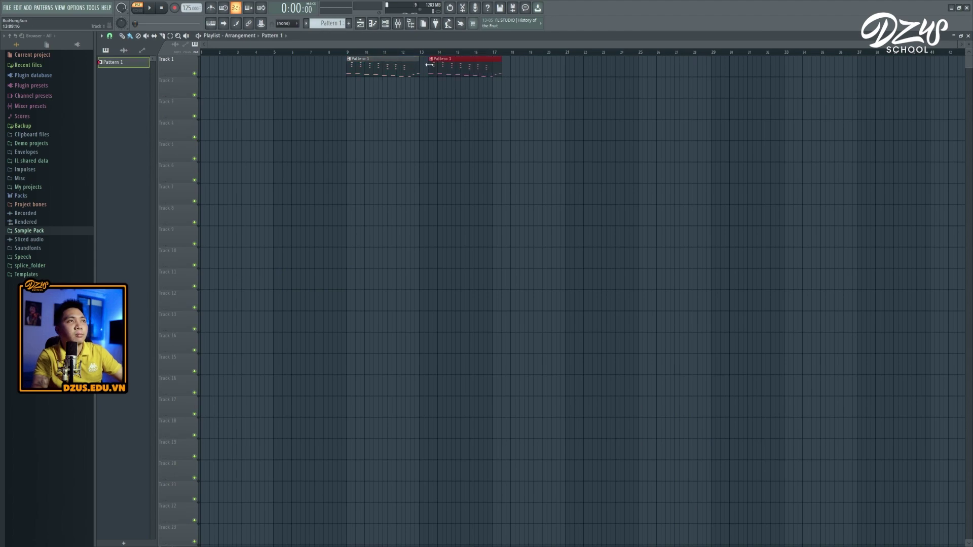
click(497, 71)
click(573, 72)
click(347, 52)
key(space)
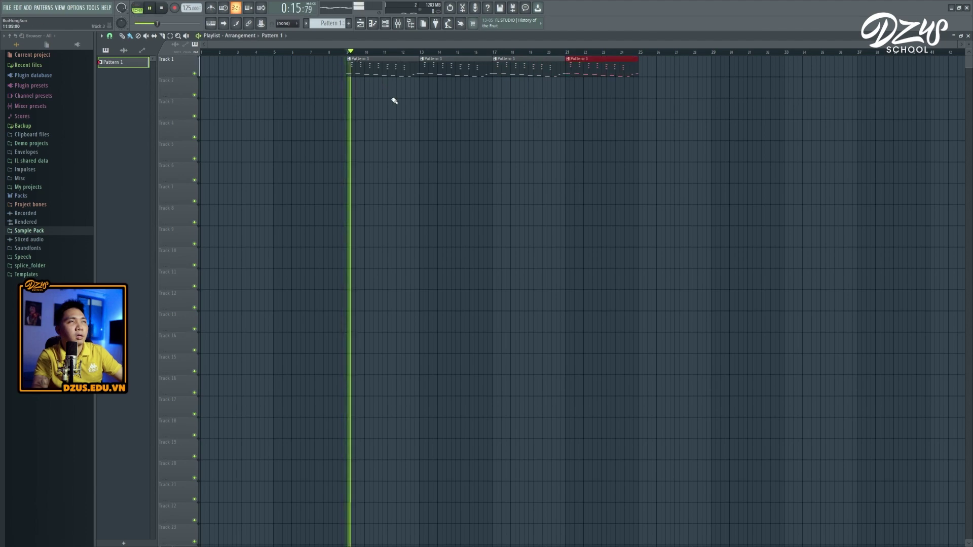
key(space)
Add OS_125_Drum Loop_Splash 1 from the Origin Sound - Need Love drum loops to Track 4, twice in a row from bar 9.
click(35, 230)
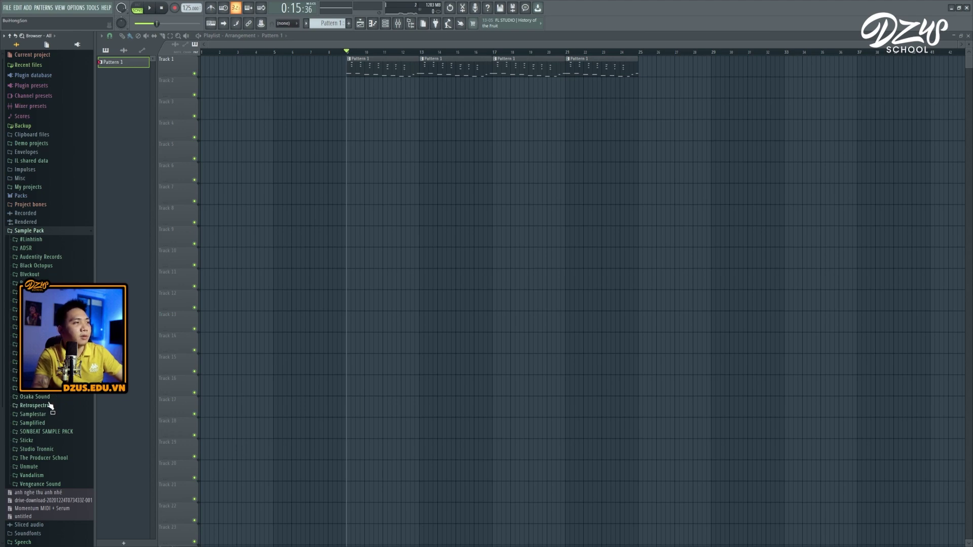
click(55, 389)
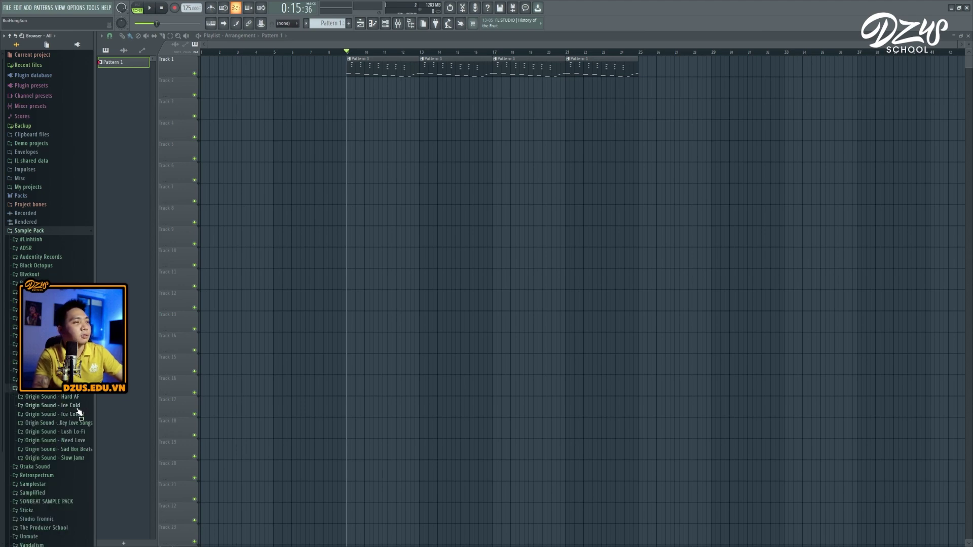
click(75, 440)
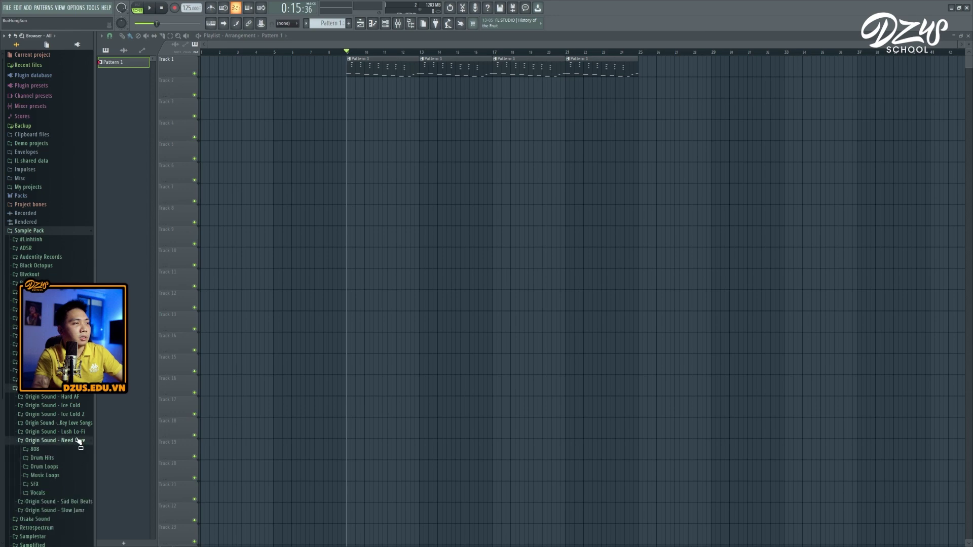
click(59, 467)
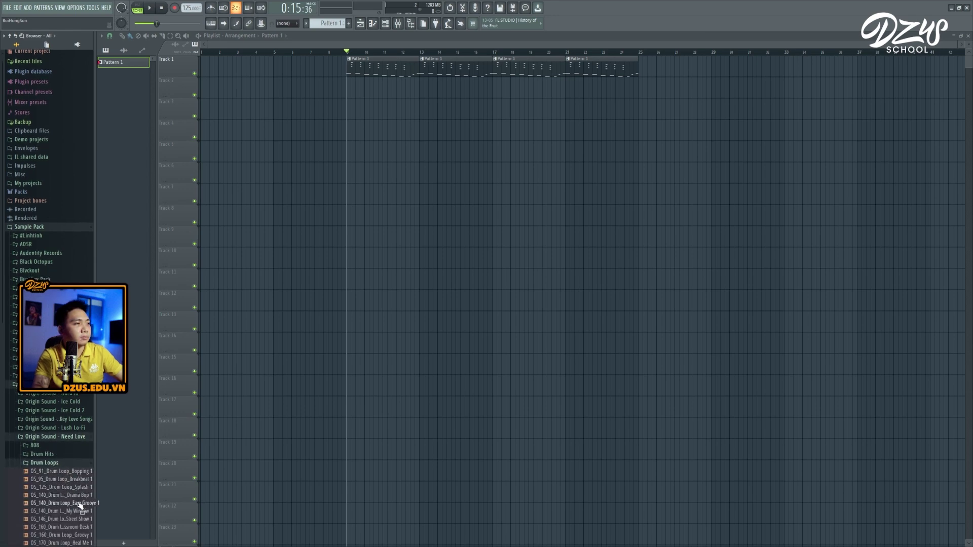
scroll(78, 505, down, 1)
drag(68, 440, 366, 122)
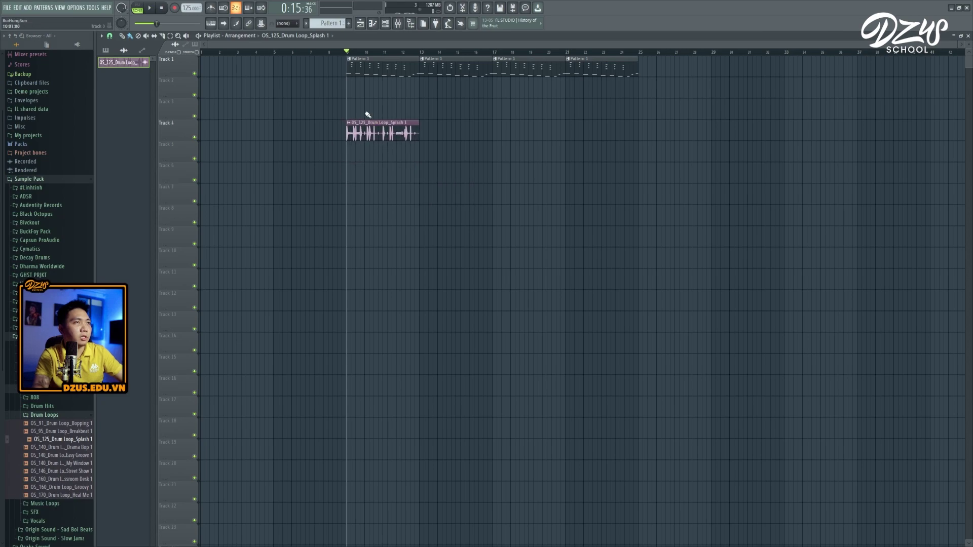
click(428, 130)
Set the drum loop's channel volume to 64% and play the arrangement to check its timing against the guitar pattern.
key(space)
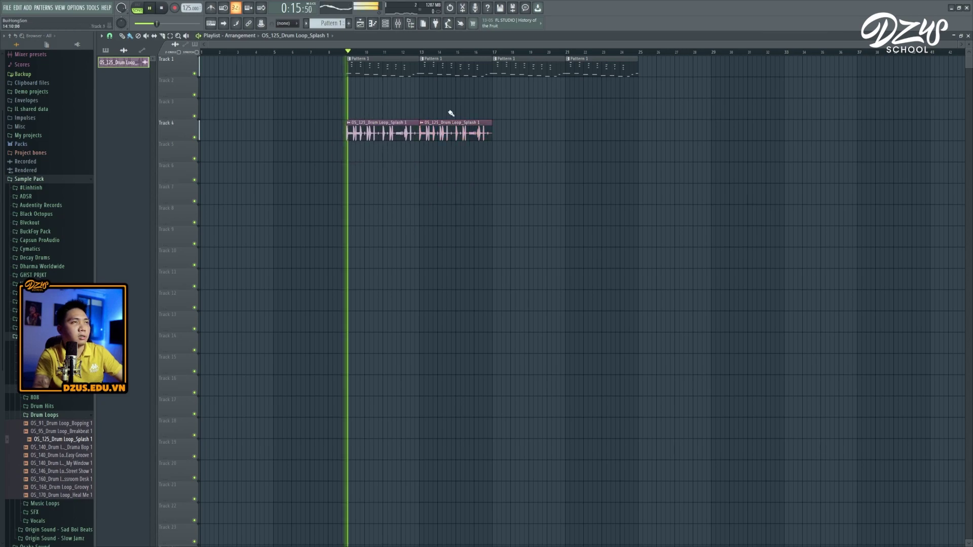
click(425, 122)
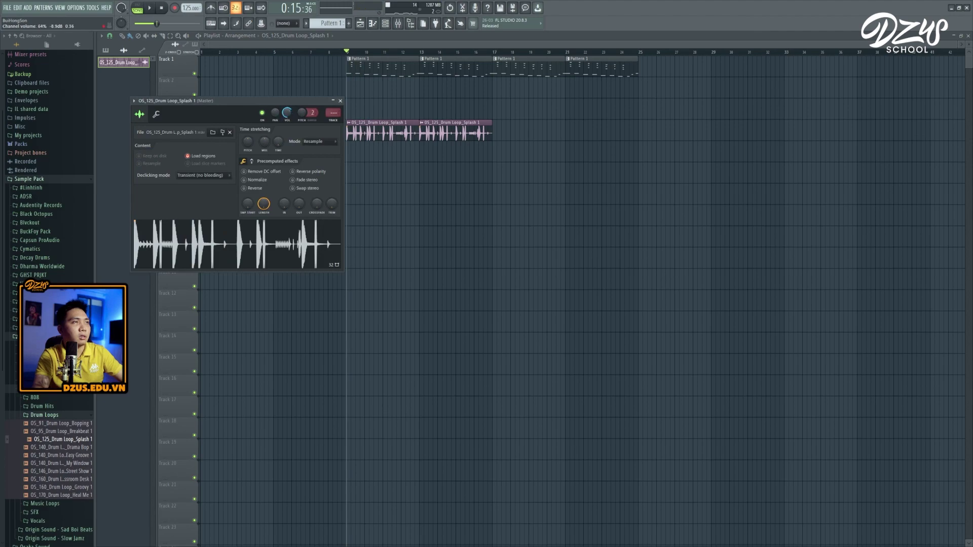
key(Escape)
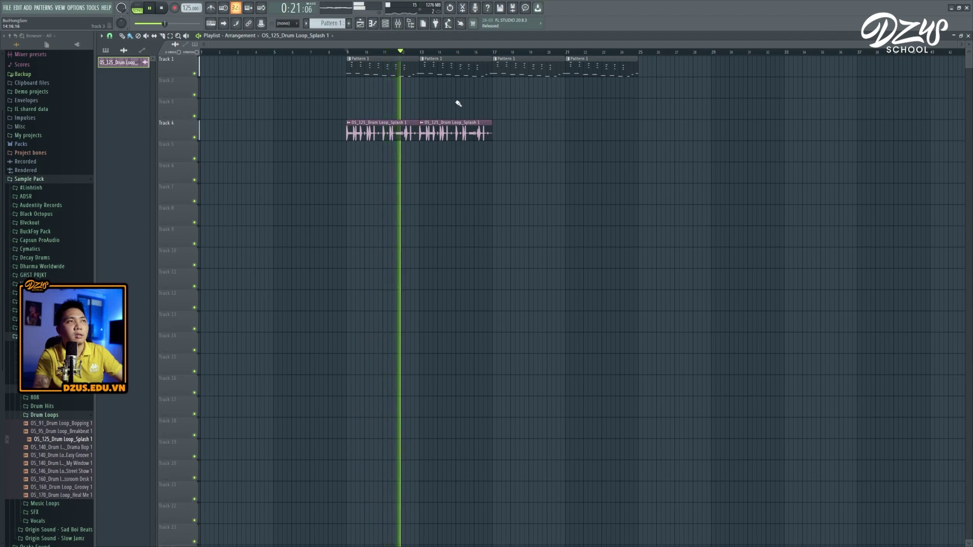
scroll(404, 145, up, 1)
scroll(406, 147, up, 1)
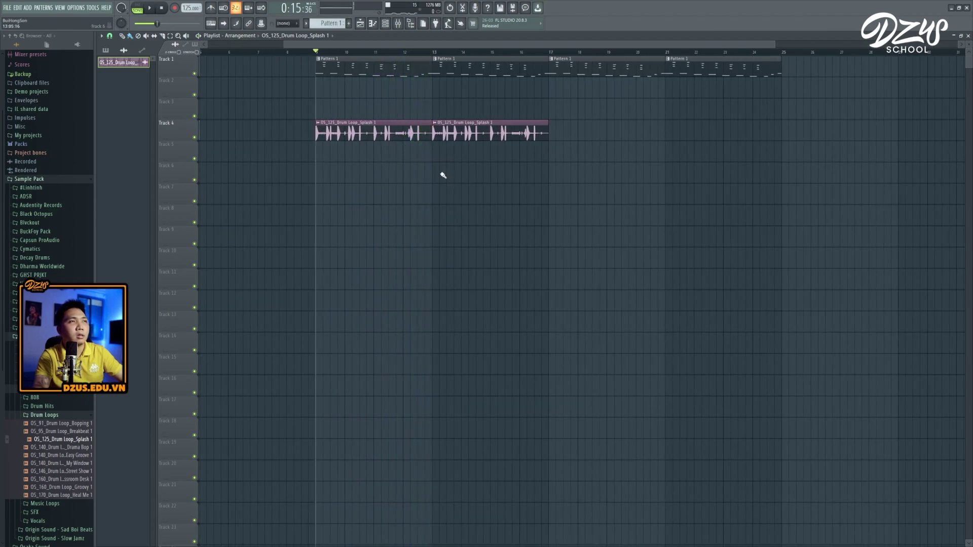
scroll(391, 130, up, 1)
scroll(369, 109, up, 1)
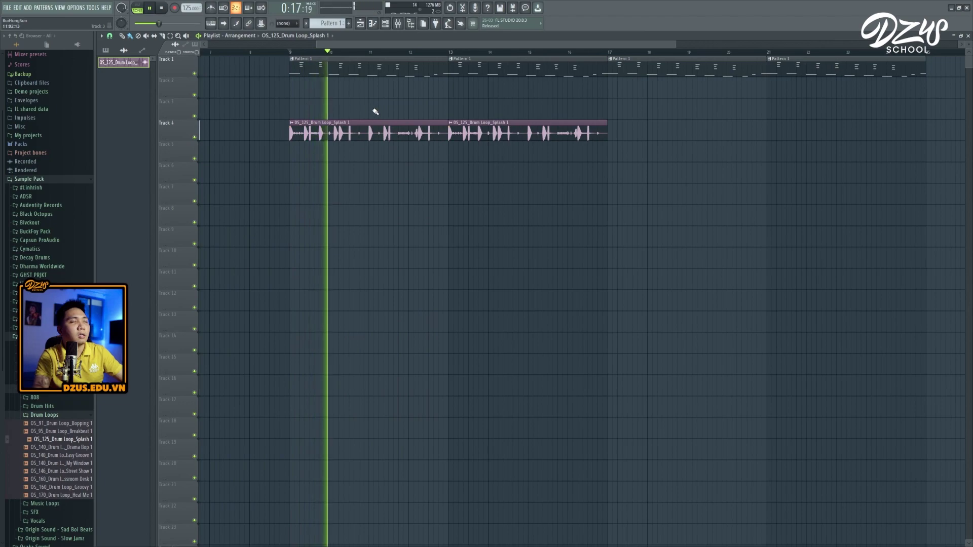
scroll(368, 115, up, 1)
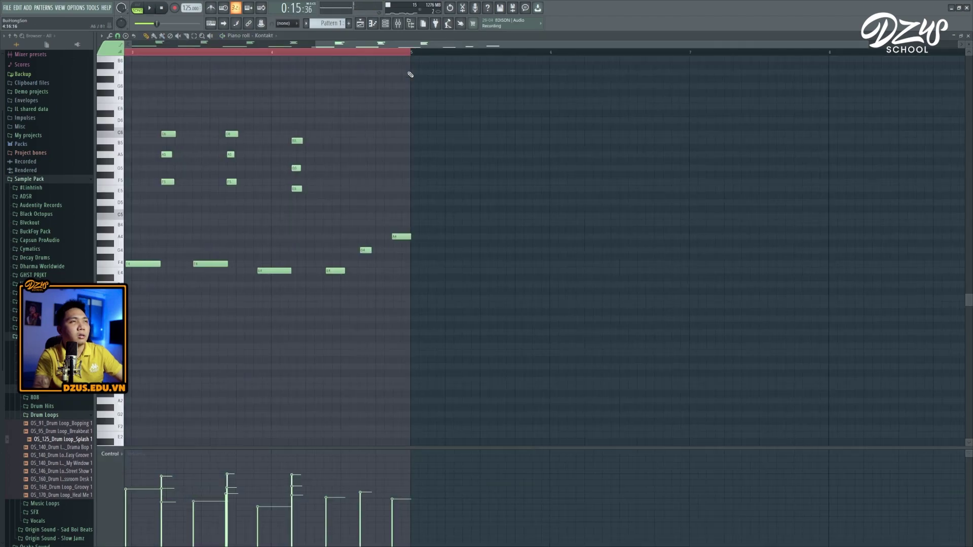
Align the F4 bass notes in the Kontakt piano roll with the beats of bar 3.
scroll(339, 341, up, 2)
drag(504, 337, 308, 143)
click(369, 235)
drag(516, 318, 282, 91)
click(289, 218)
ctrl+scroll(279, 252, up, 3)
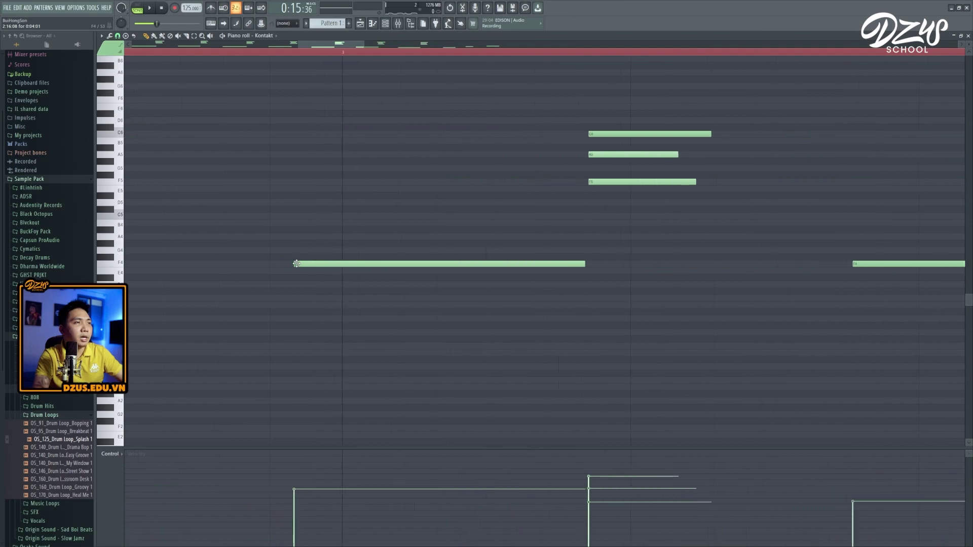
scroll(315, 268, up, 3)
drag(312, 306, 390, 306)
Move the first E4 bass note to the start of bar 4.
ctrl+scroll(306, 311, down, 5)
ctrl+scroll(354, 313, up, 5)
ctrl+scroll(509, 340, down, 1)
ctrl+scroll(511, 341, down, 4)
drag(555, 312, 584, 313)
ctrl+scroll(565, 286, down, 2)
ctrl+scroll(565, 286, down, 1)
Play the part and shift the three chords in bars 3 and 4 forward in time to match the bass notes.
key(space)
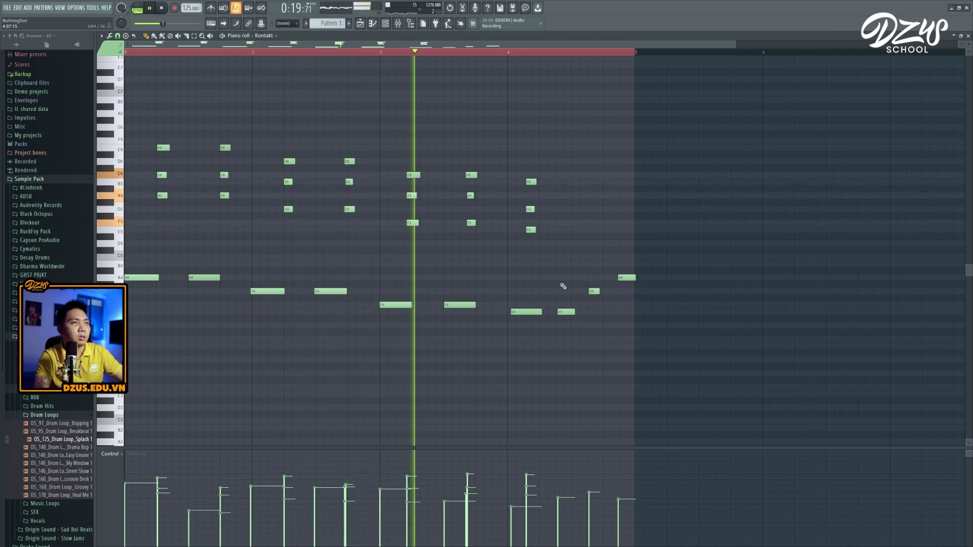
drag(496, 260, 420, 175)
click(397, 96)
drag(553, 253, 553, 181)
ctrl+click(569, 157)
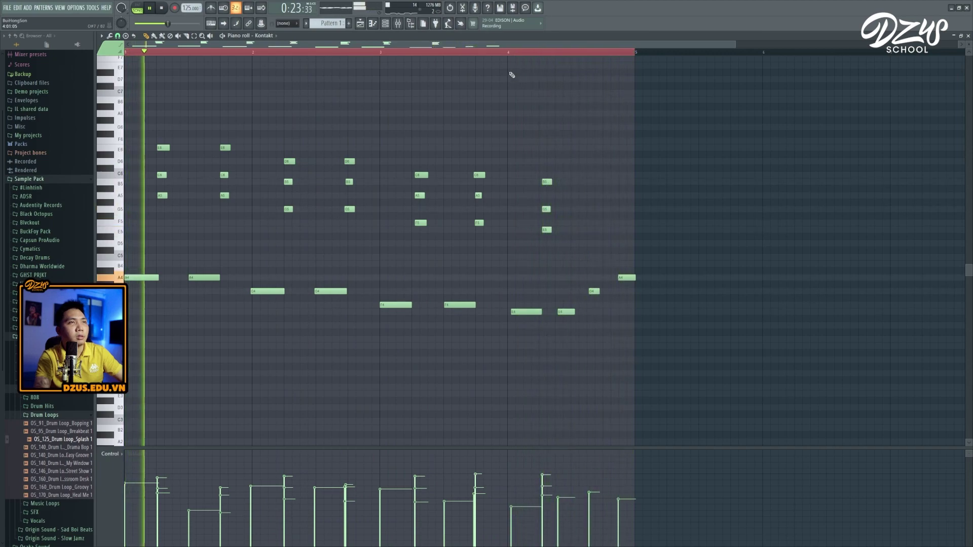
Shift the last E4 and G4 bass notes forward in time and delete the final A4, extending the G4 toward the pattern's end.
drag(570, 309, 610, 292)
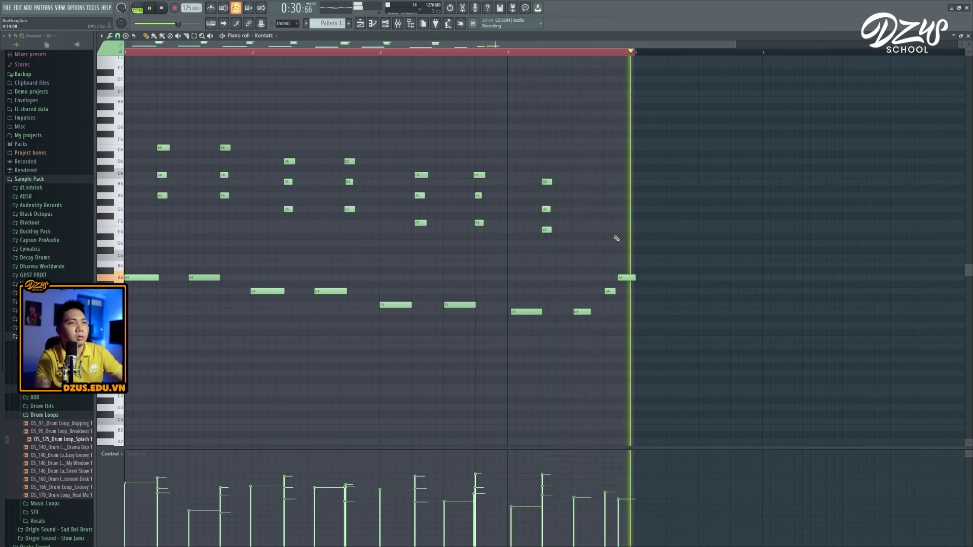
right_click(627, 278)
drag(615, 292, 623, 291)
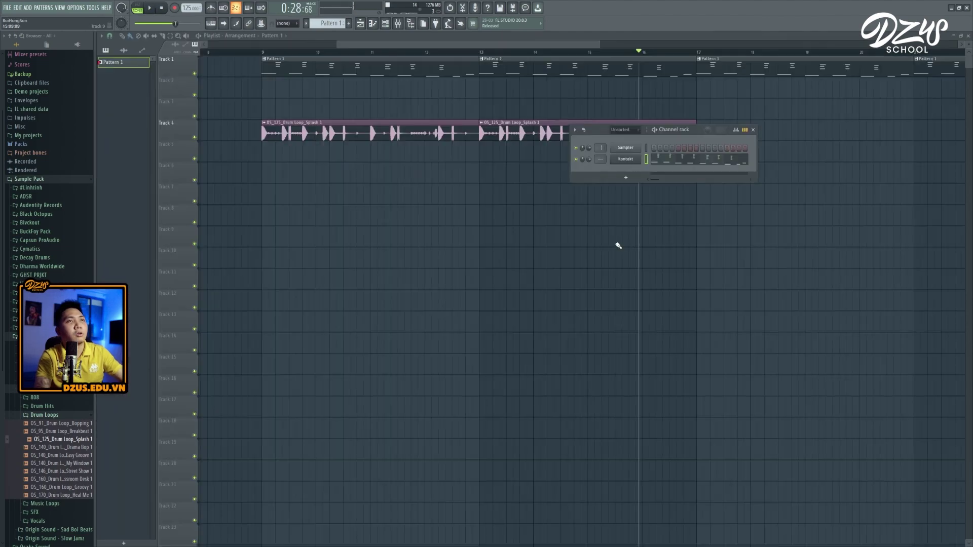
Open the Kontakt piano roll and delete all of the recorded notes.
click(701, 129)
scroll(365, 218, down, 3)
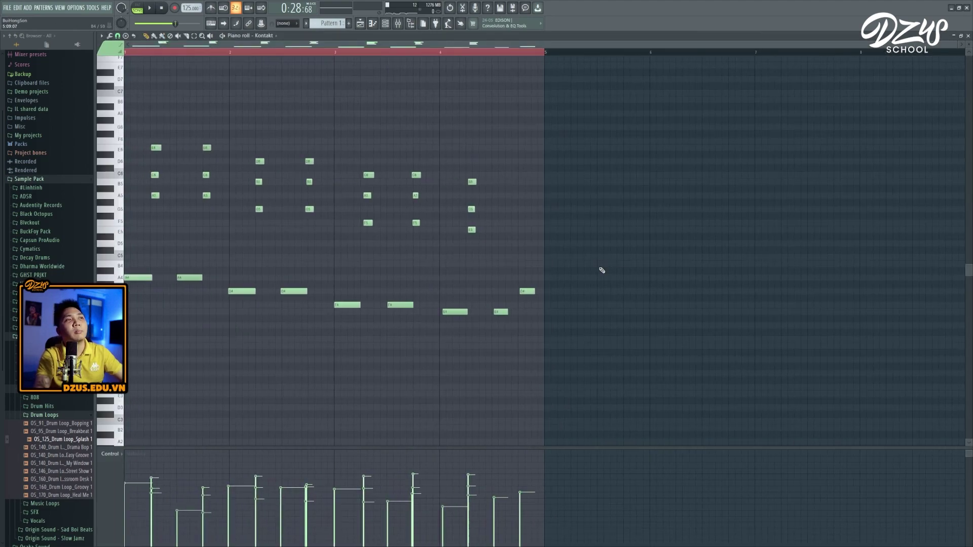
key(ctrl+a)
key(Delete)
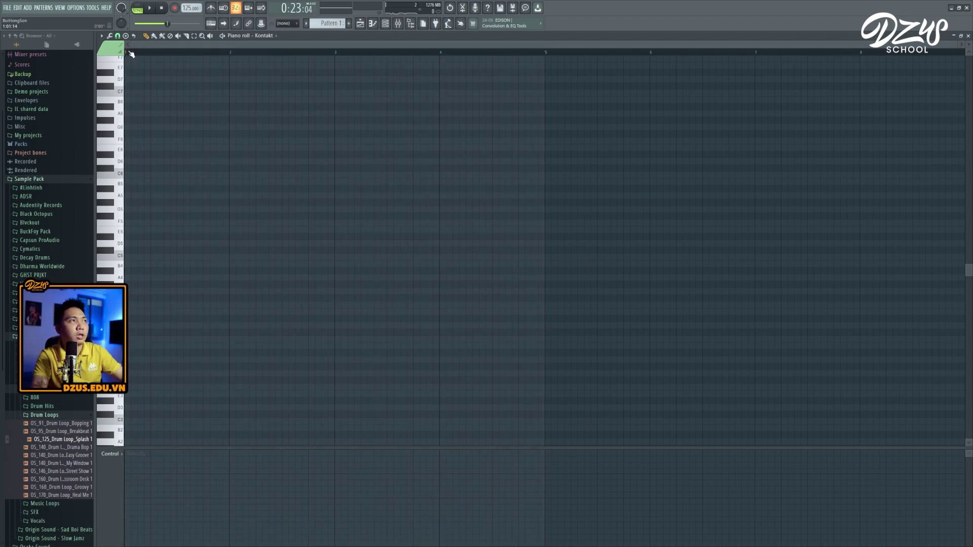
Turn on the metronome and mute the drum loop on Track 4 of the playlist.
click(211, 8)
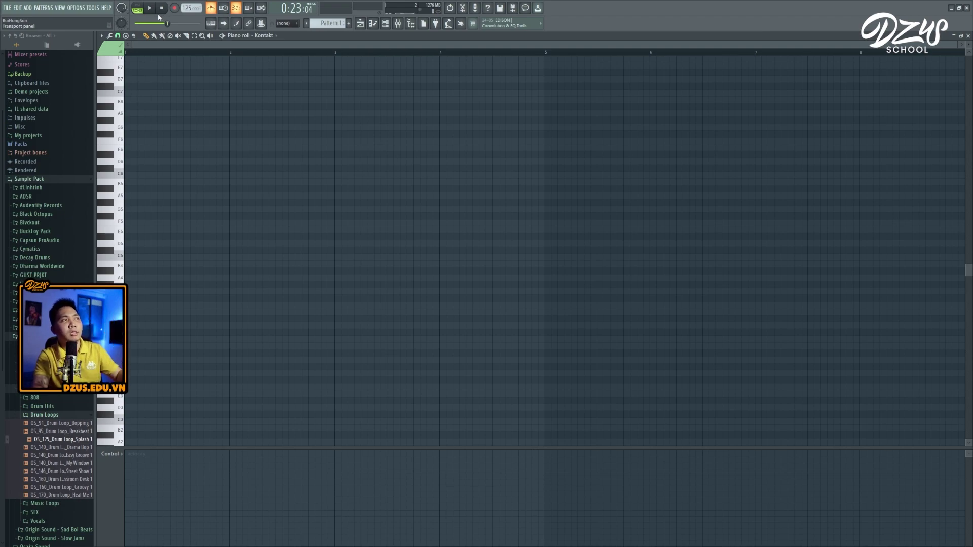
click(152, 10)
key(space)
key(Escape)
key(Escape)
click(195, 138)
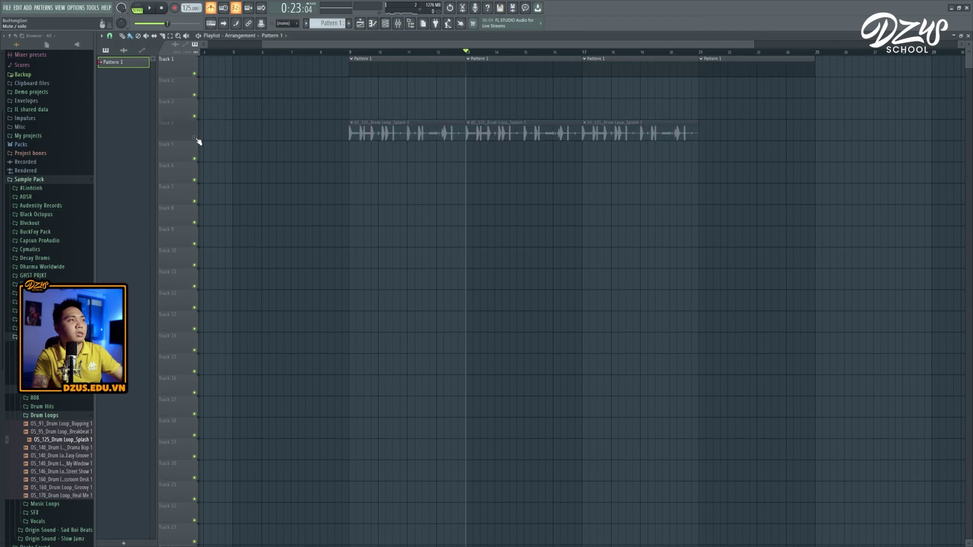
Open the empty Kontakt piano roll and play it to check the beat against the metronome.
key(F6)
right_click(636, 165)
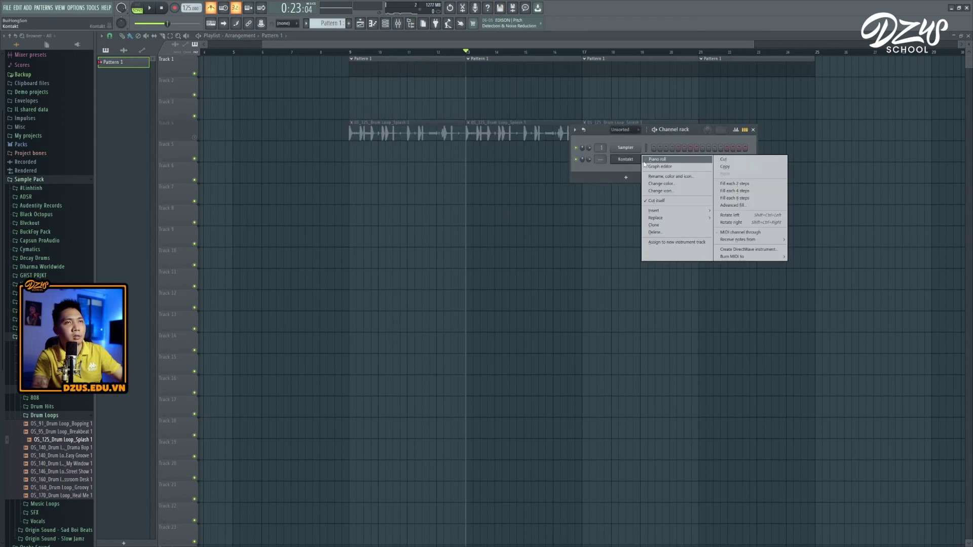
click(646, 162)
key(space)
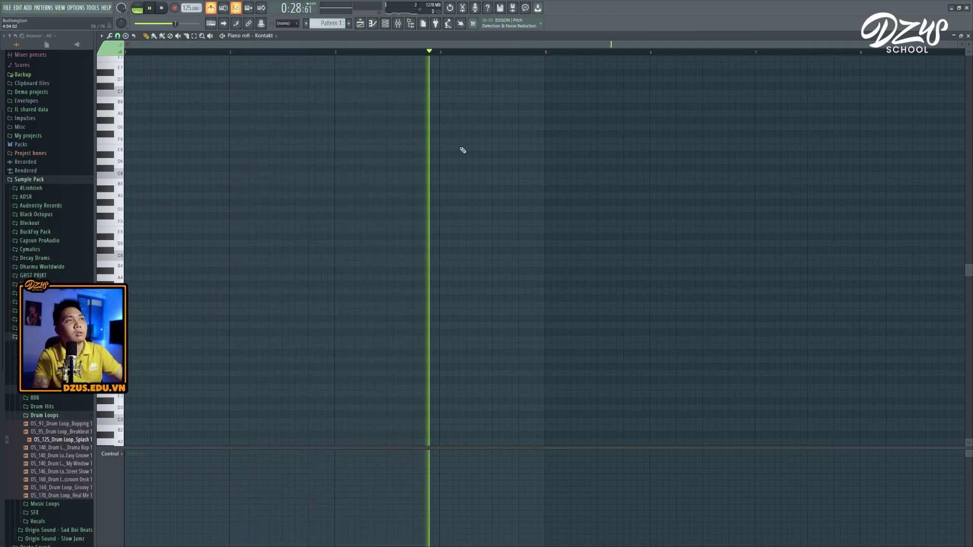
key(space)
key(space)
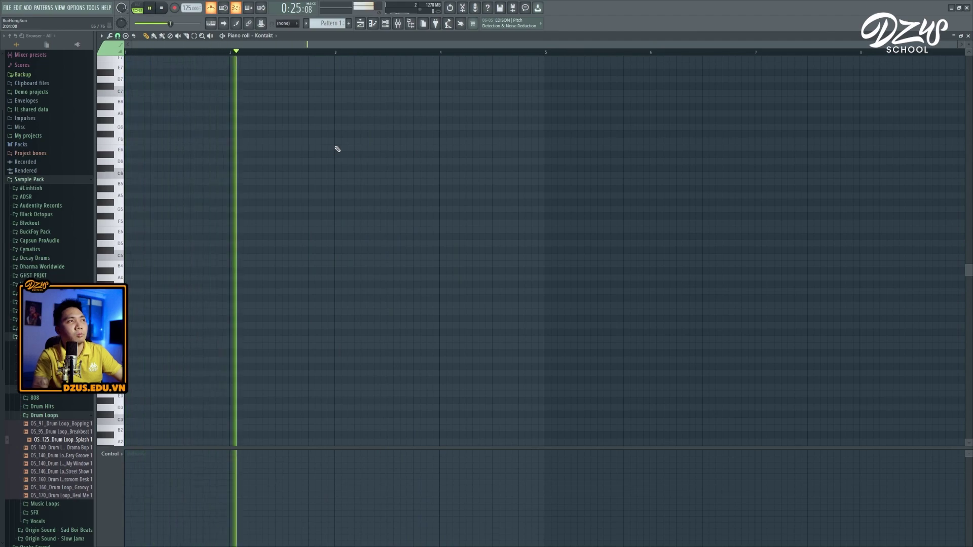
key(space)
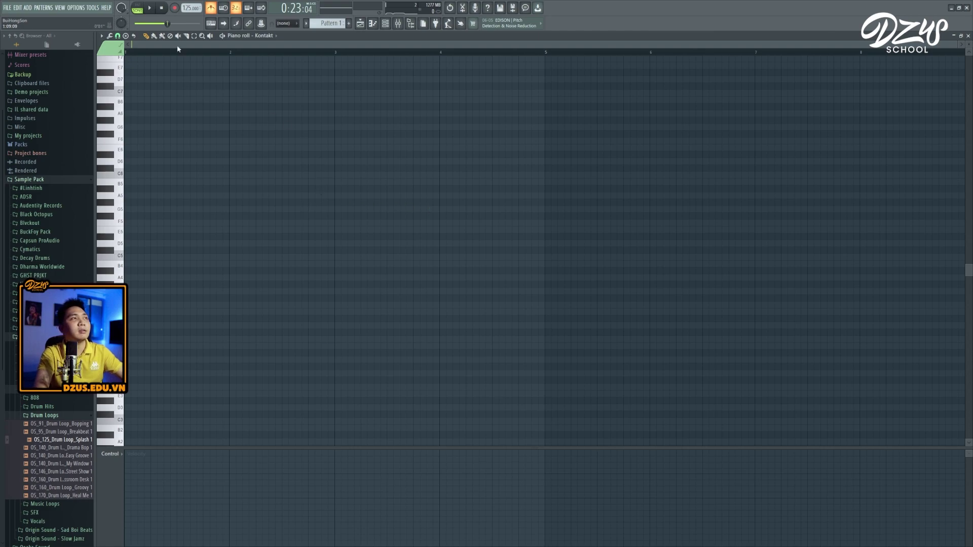
Arm recording for notes and score, then record a new four-bar Kontakt take from the MIDI keyboard.
click(174, 9)
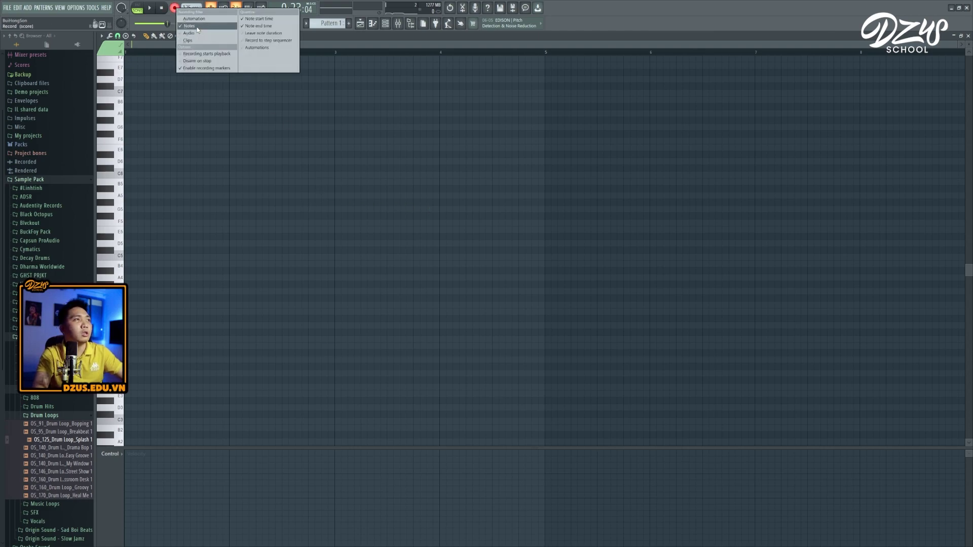
click(203, 29)
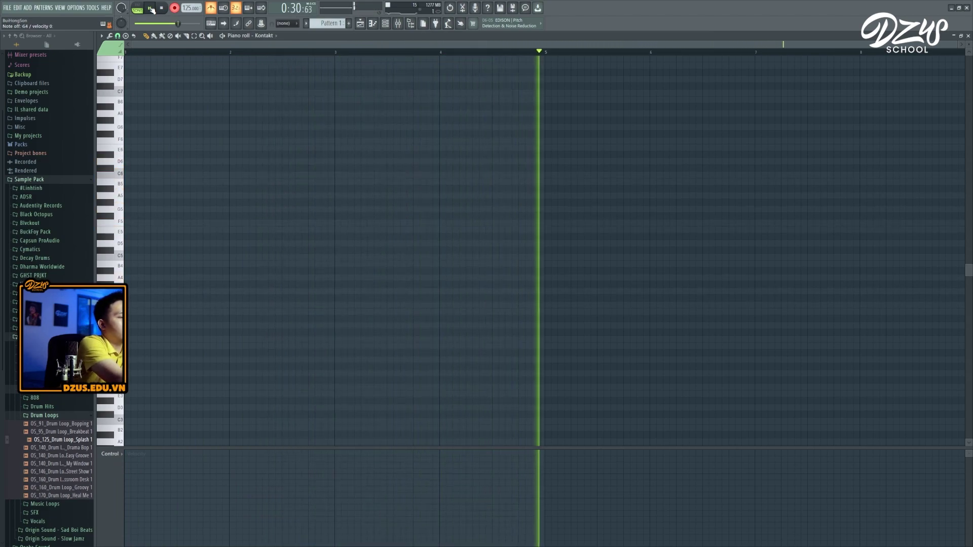
click(151, 8)
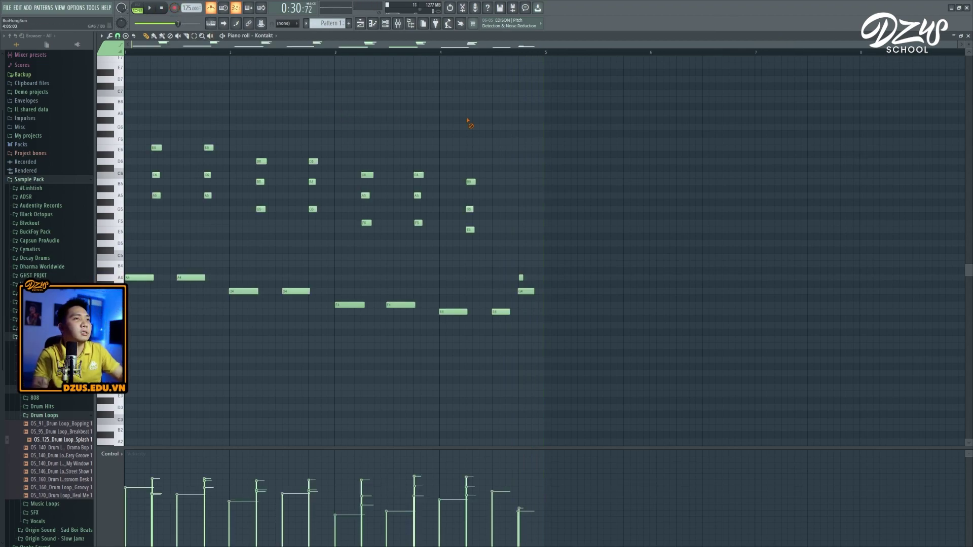
Play back the new take without the metronome and delete the stray short A4 near its end.
click(210, 7)
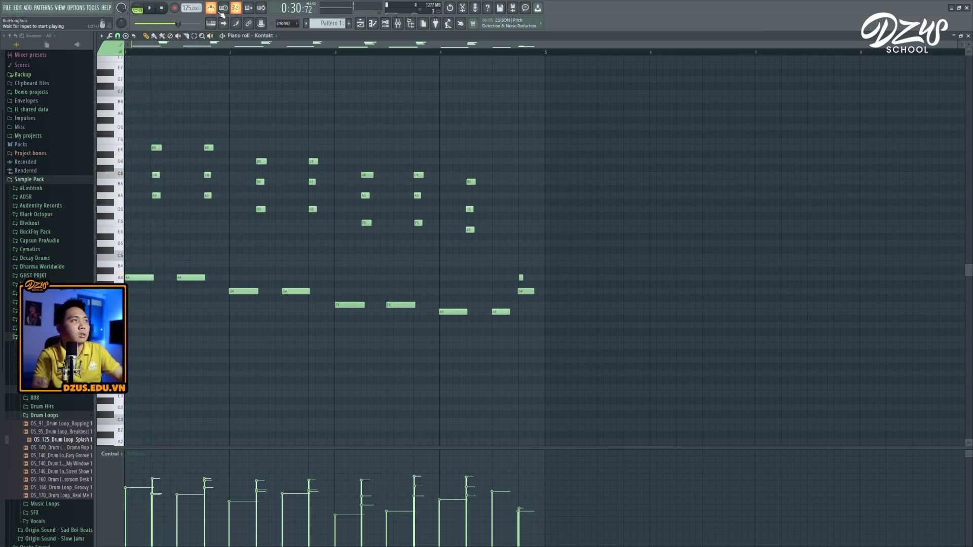
key(space)
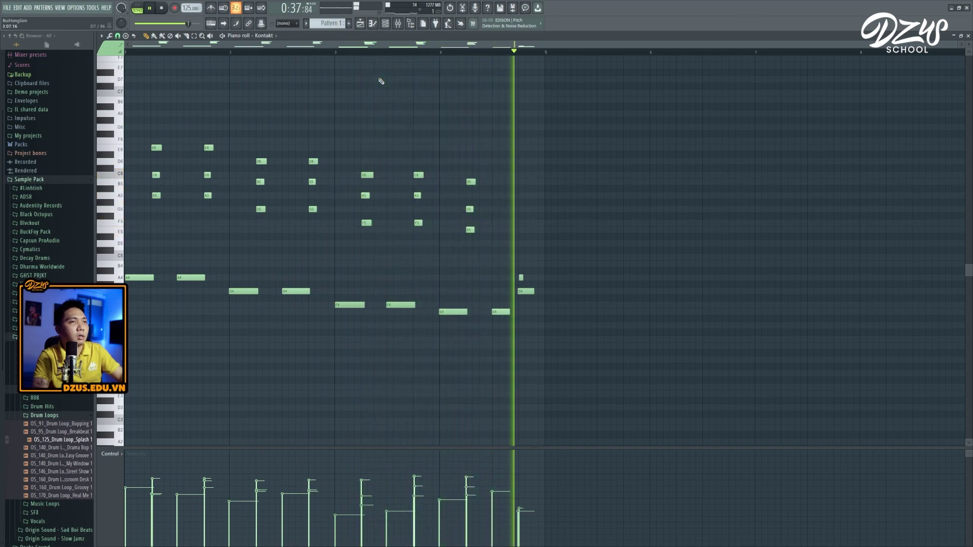
key(space)
click(509, 54)
key(space)
key(F6)
key(F5)
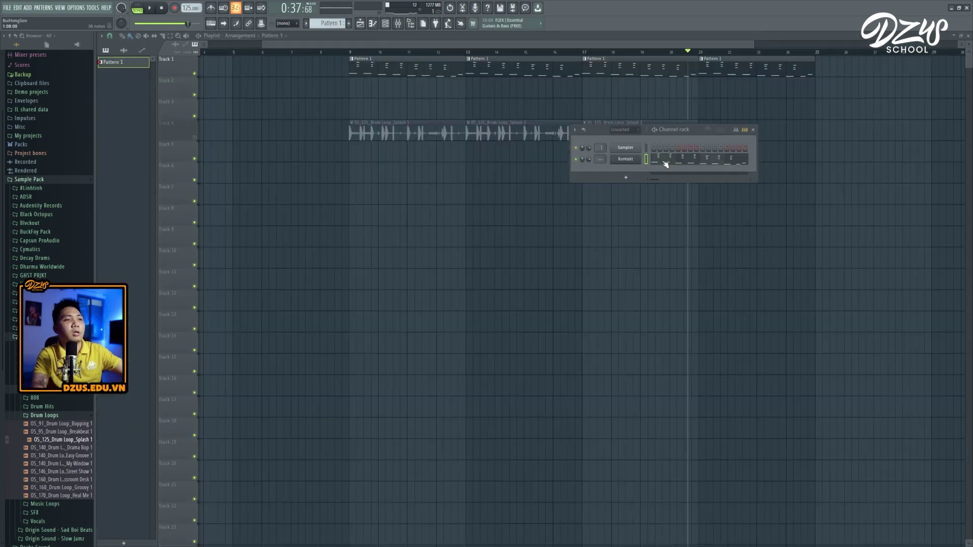
Unmute the drum loop on Track 4 and play the arrangement from bar 9.
click(195, 138)
click(350, 53)
scroll(502, 121, up, 3)
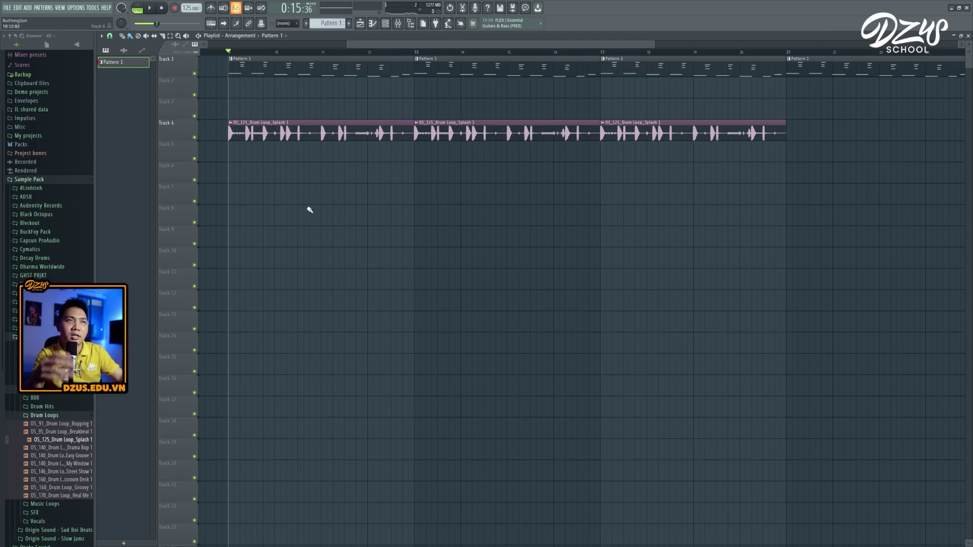
key(space)
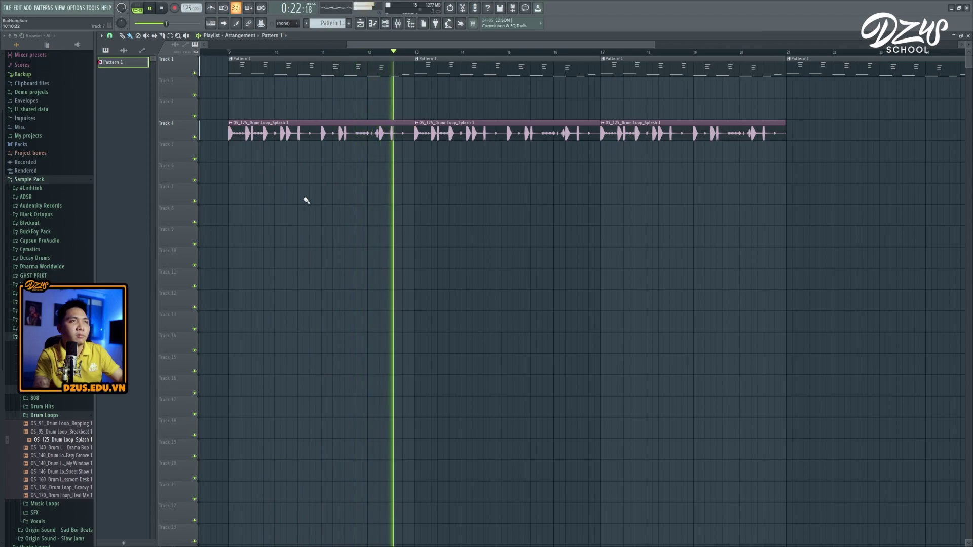
key(space)
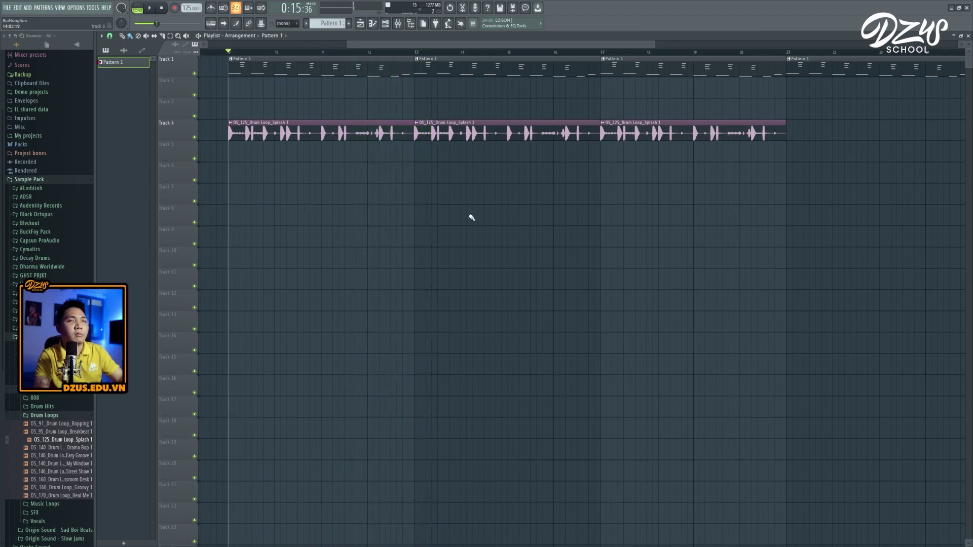
Place a fourth OS_125_Drum Loop_Splash clip at bar 21 on Track 4.
scroll(471, 217, down, 3)
click(598, 132)
click(630, 135)
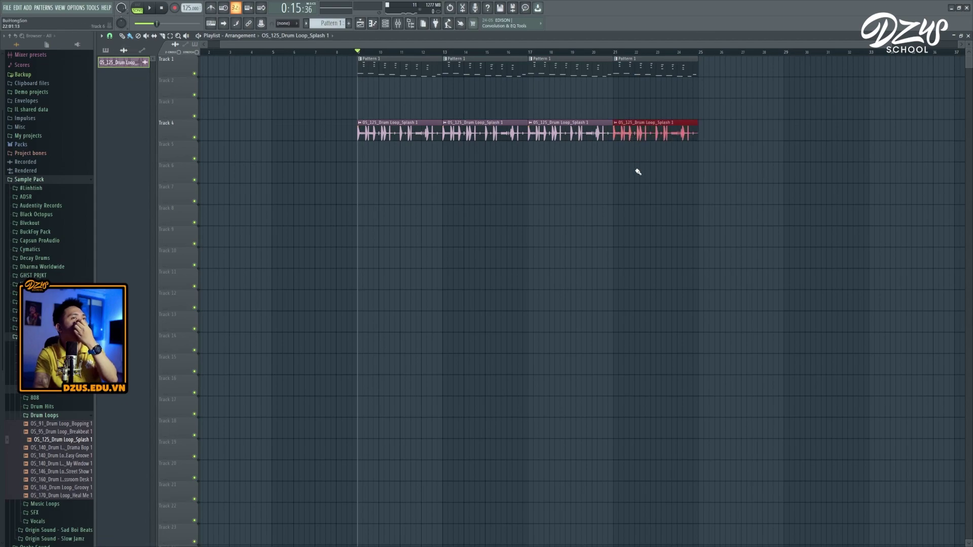
Review the notes of the re-recorded Kontakt part in the piano roll and return to the playlist.
click(361, 24)
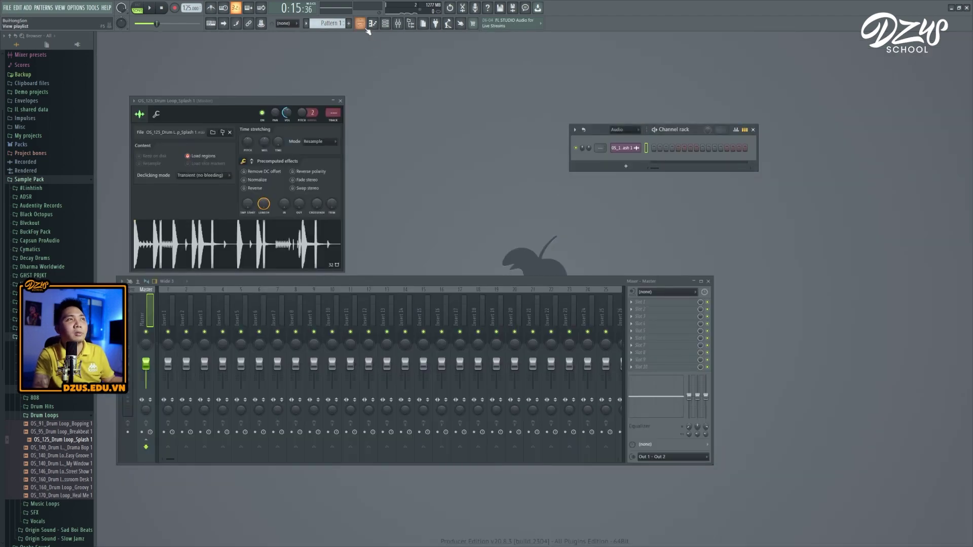
click(360, 24)
click(372, 23)
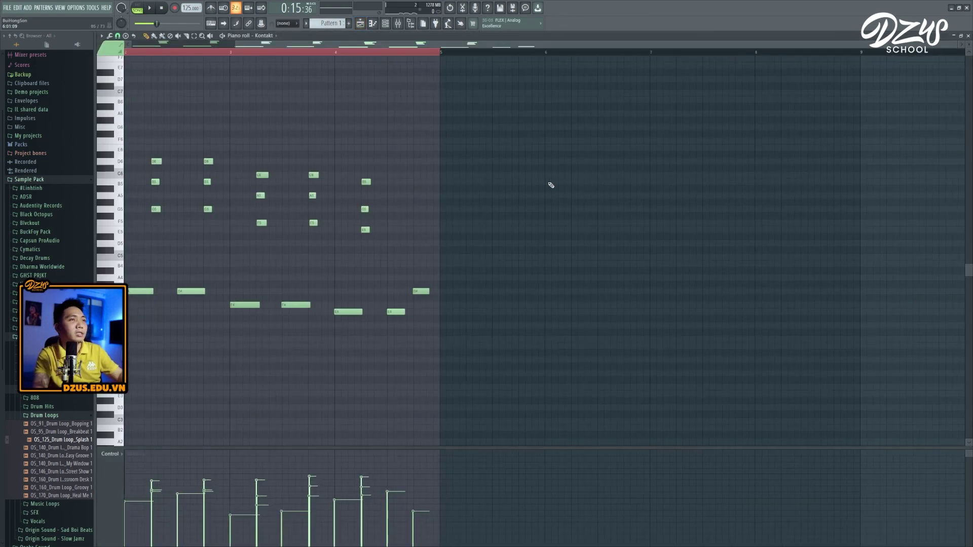
scroll(546, 183, left, 2)
click(132, 55)
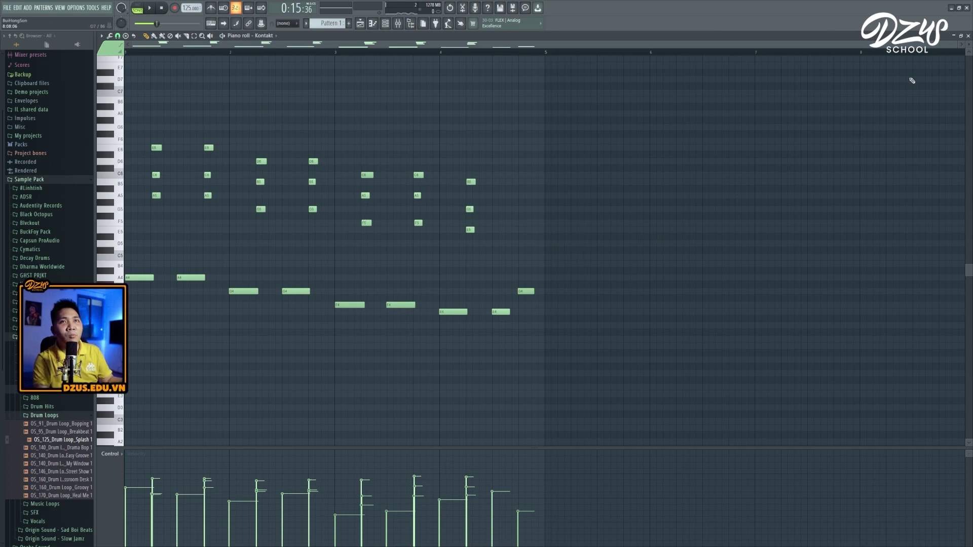
click(968, 36)
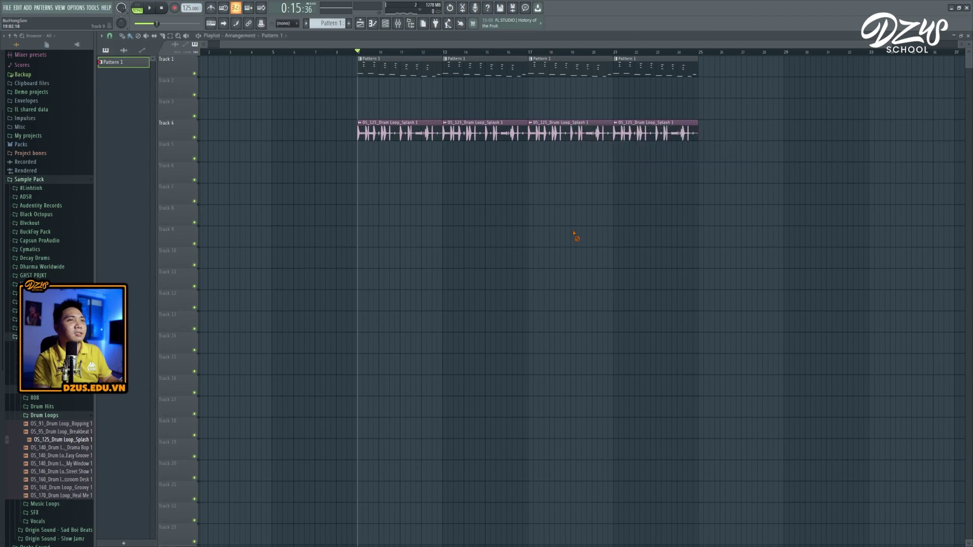
Delete the first Pattern 1 clip on Track 1 and undo that deletion.
right_click(386, 75)
key(ctrl+z)
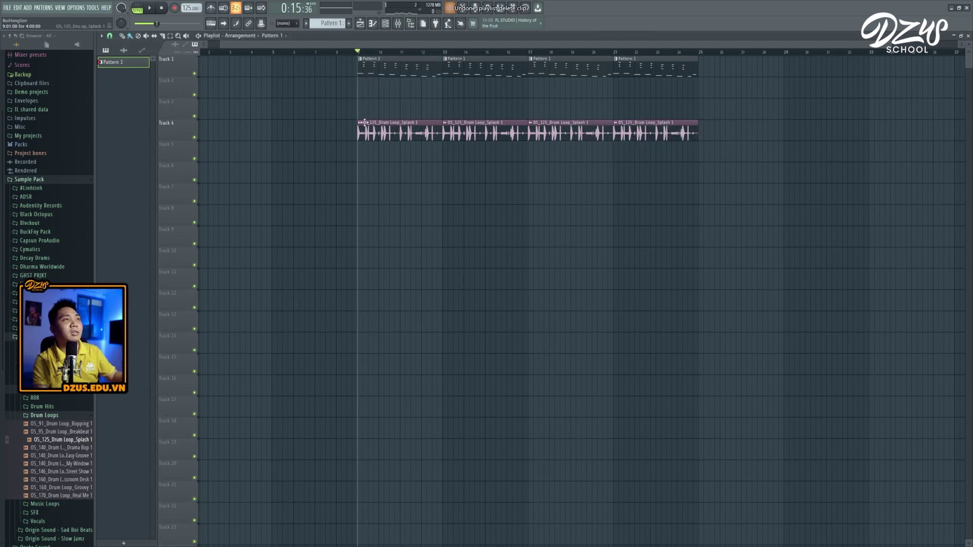